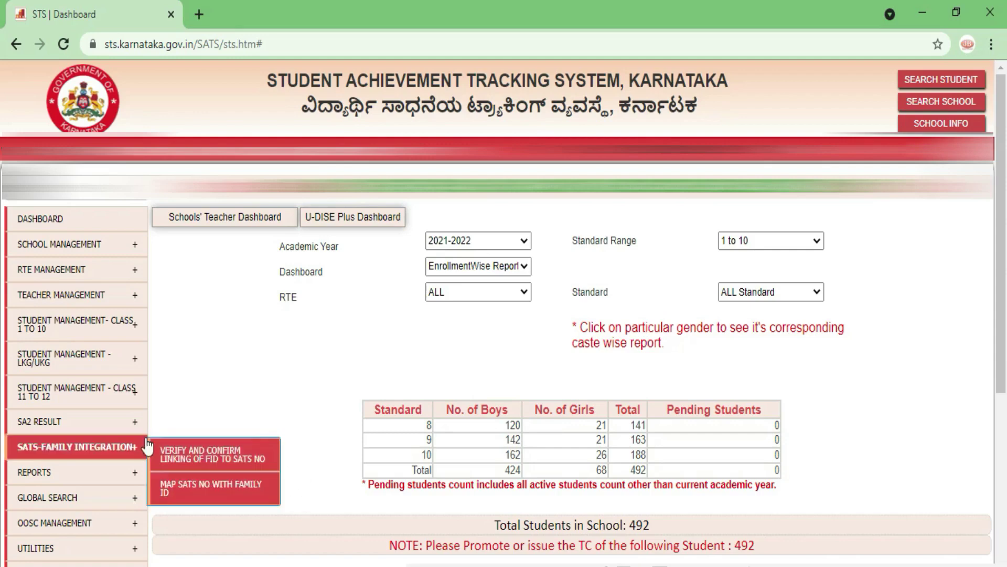
# Open the Receive Delivery Challan page of Textbook Management.
pyautogui.hotkey('ctrl', '+')
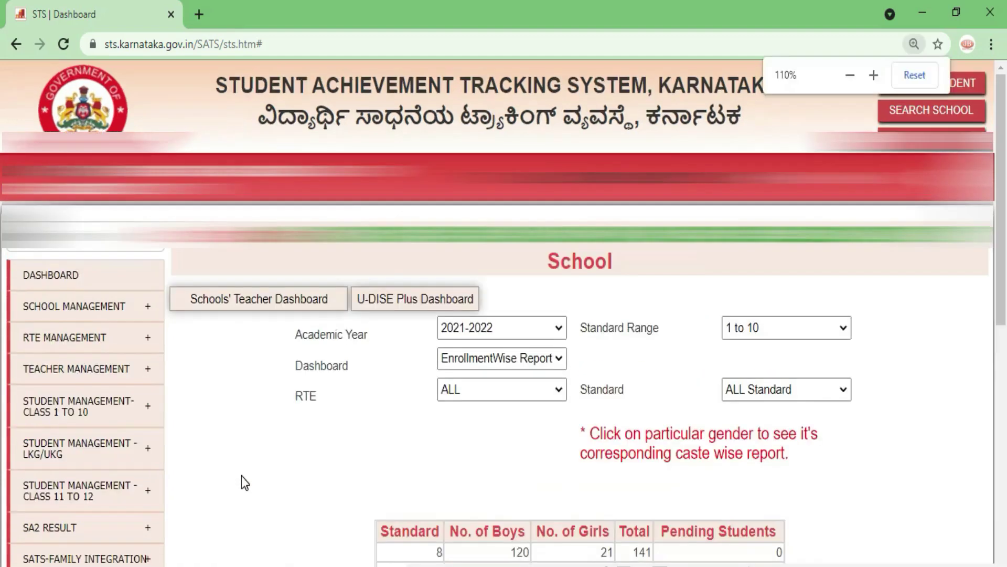
pyautogui.scroll(-6, 242, 476)
pyautogui.hotkey('ctrl', '+')
pyautogui.hotkey('ctrl', '+')
pyautogui.hotkey('ctrl', '+')
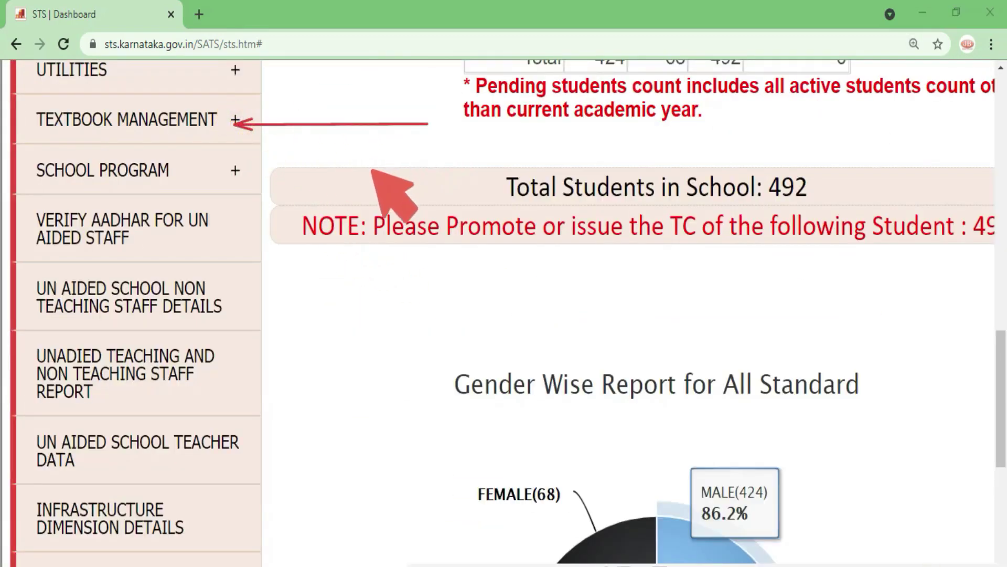
pyautogui.moveTo(235, 119)
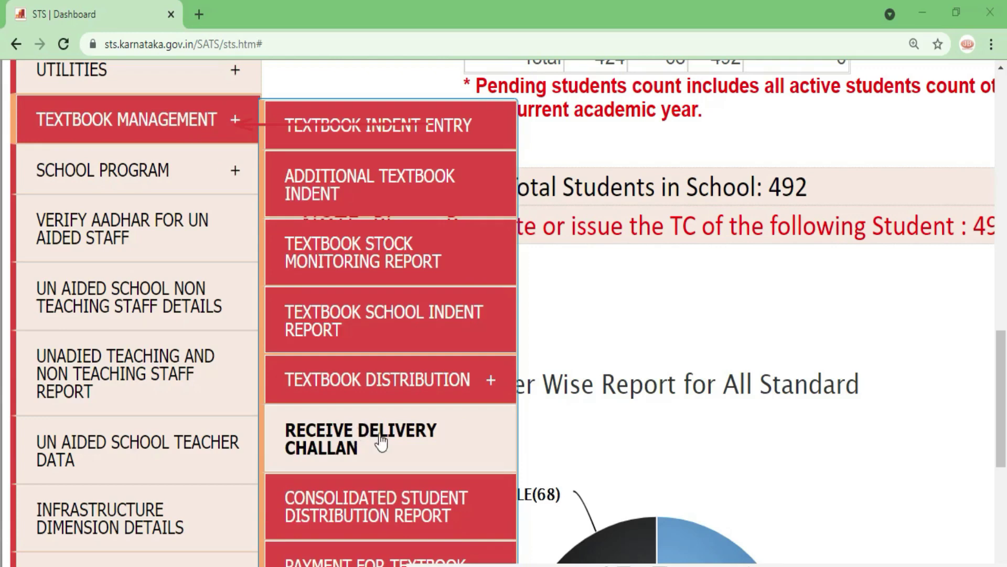
pyautogui.scroll(-3, 374, 440)
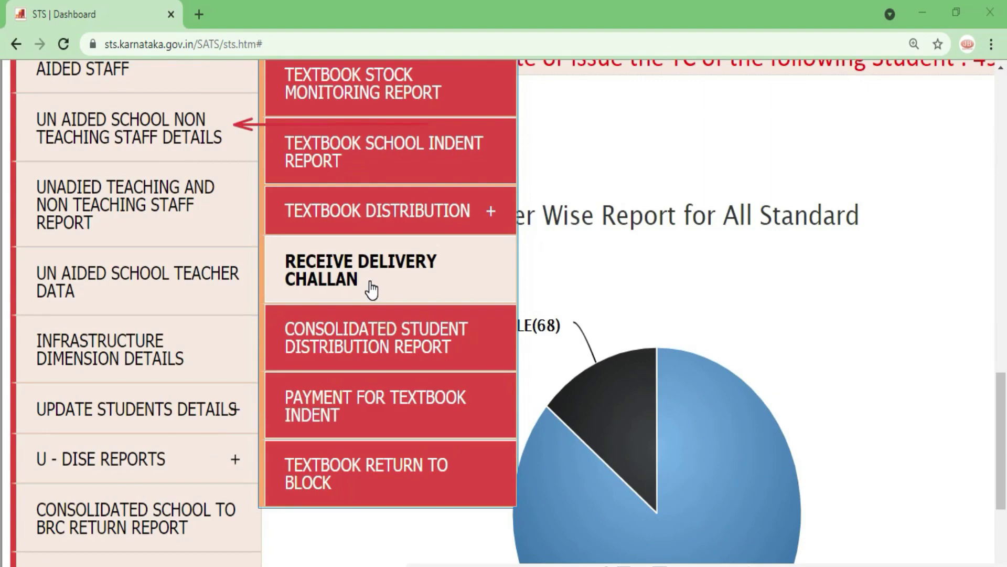
pyautogui.click(370, 286)
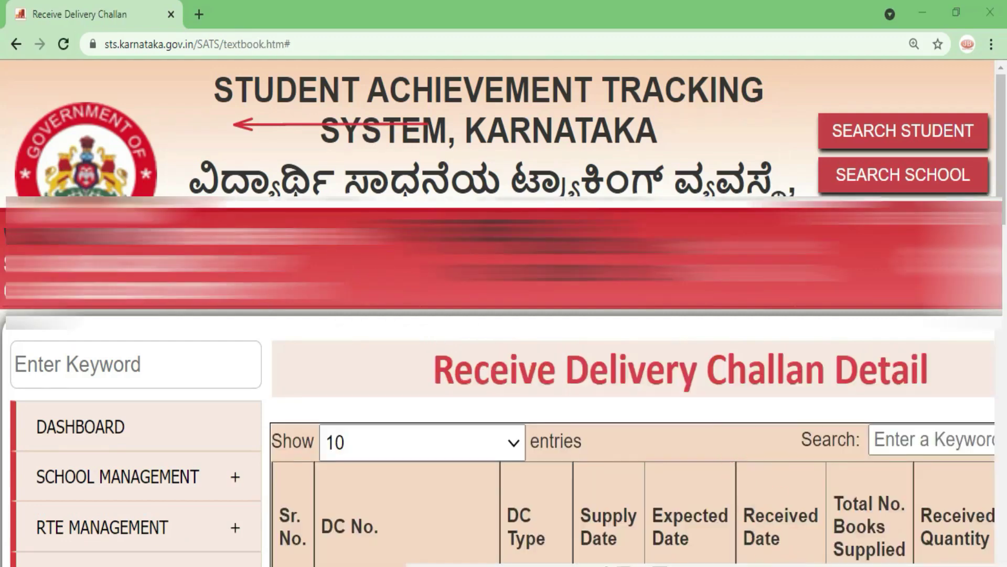
# Review the listed FREE delivery challan's supply details and open its class-wise textbook receipt page.
pyautogui.hotkey('ctrl', '-')
pyautogui.hotkey('ctrl', '-')
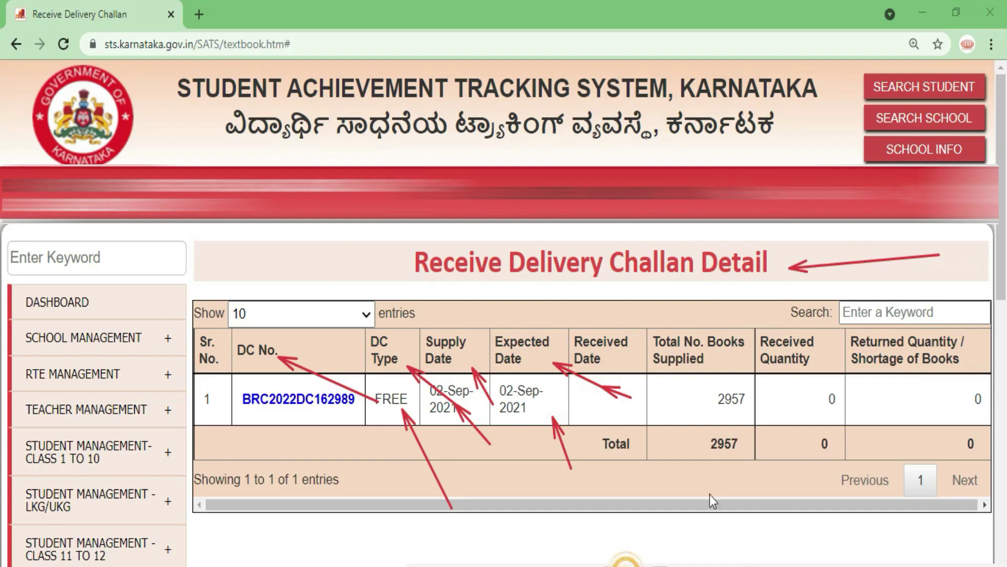
pyautogui.moveTo(704, 379); pyautogui.dragTo(756, 418)
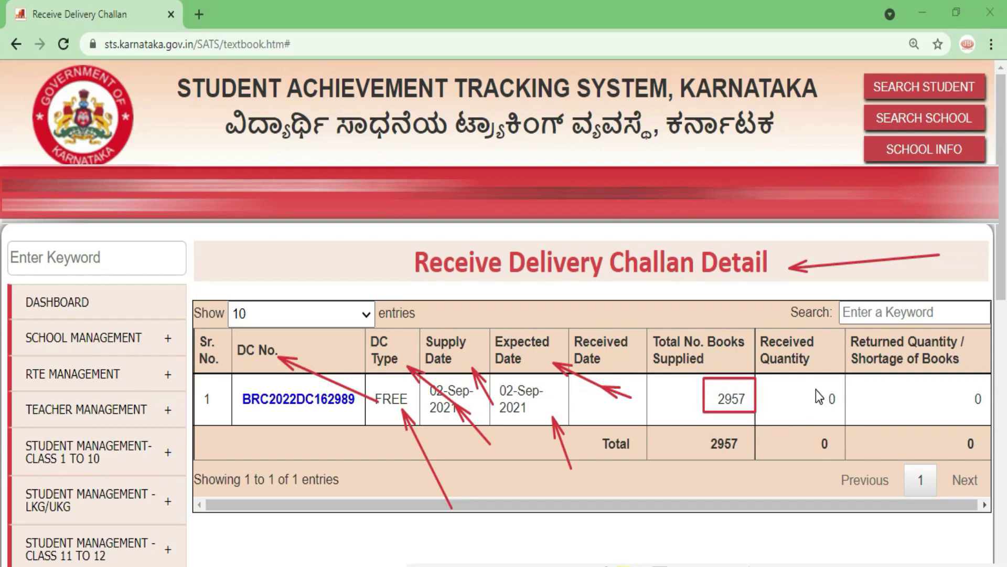
pyautogui.moveTo(805, 386)
pyautogui.mouseDown()
pyautogui.moveTo(816, 418)
pyautogui.moveTo(850, 420)
pyautogui.mouseUp()
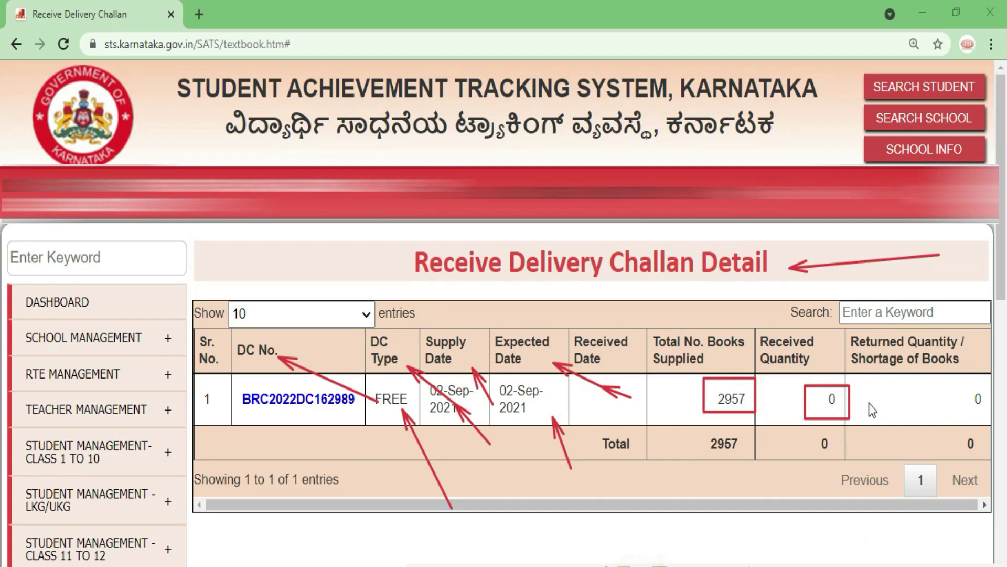
pyautogui.moveTo(877, 372); pyautogui.dragTo(838, 480)
pyautogui.press('Escape')
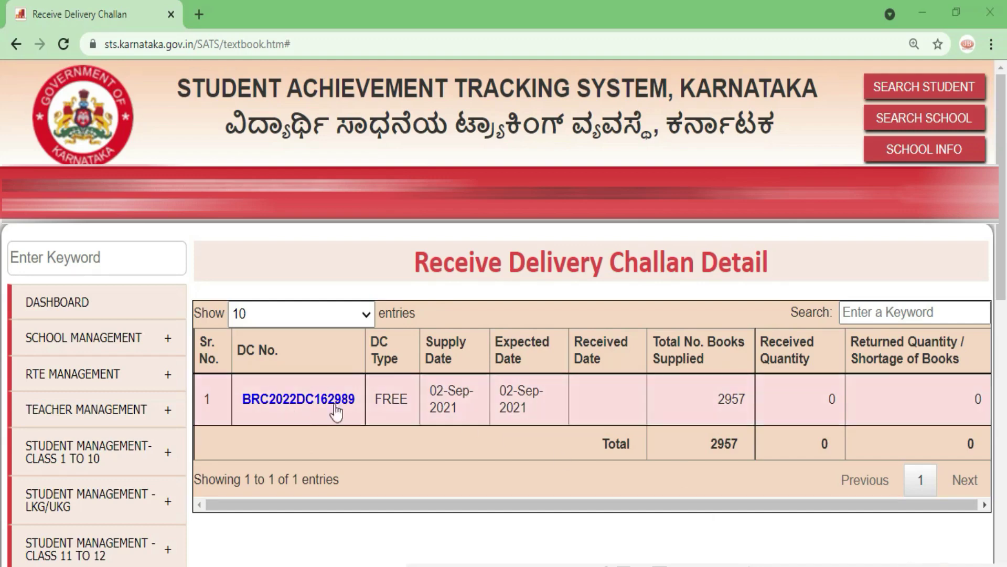
pyautogui.click(312, 404)
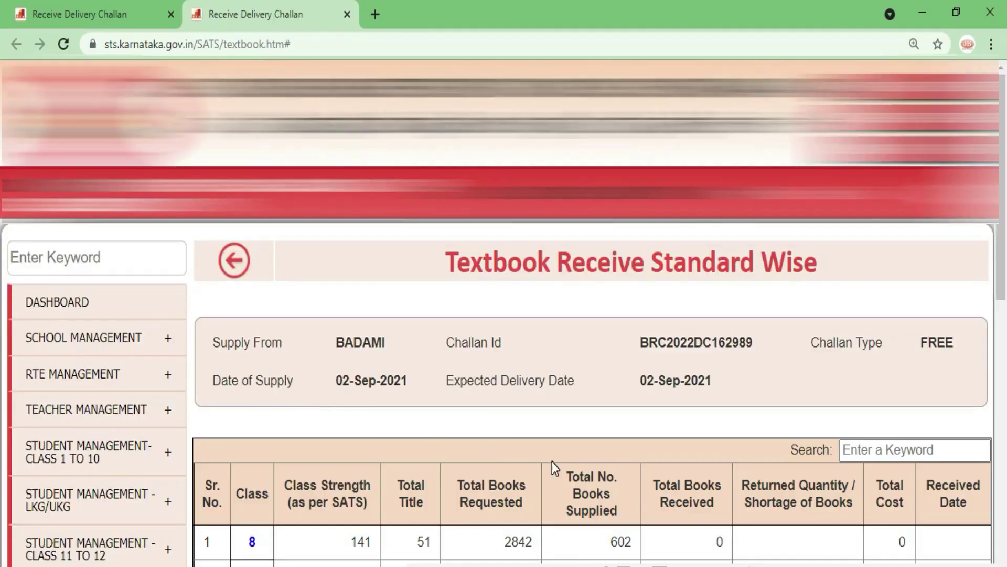
# Examine the challan's supply source, ID, type, date of supply and expected delivery date.
pyautogui.scroll(-3, 552, 461)
pyautogui.scroll(-2, 551, 460)
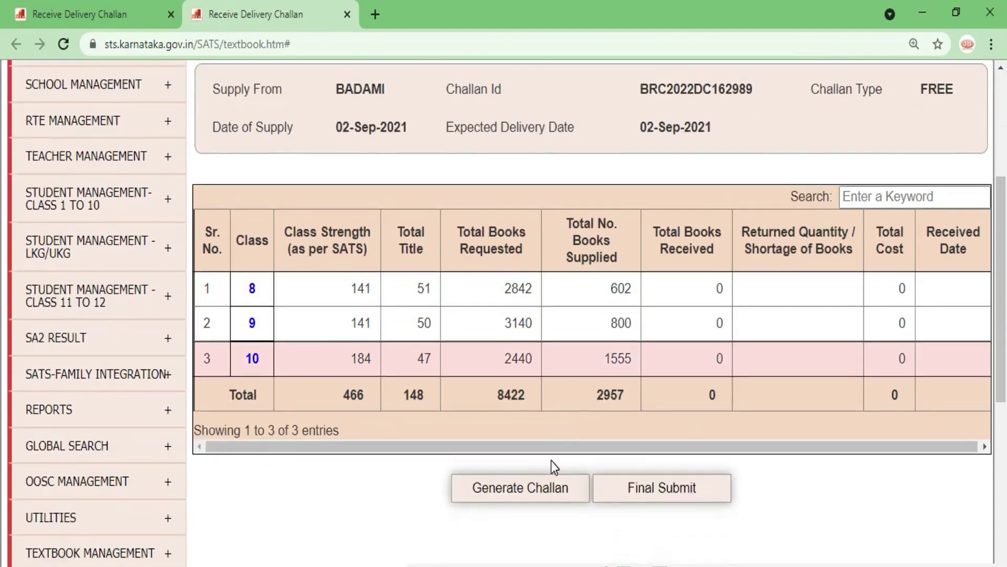
pyautogui.scroll(4, 551, 460)
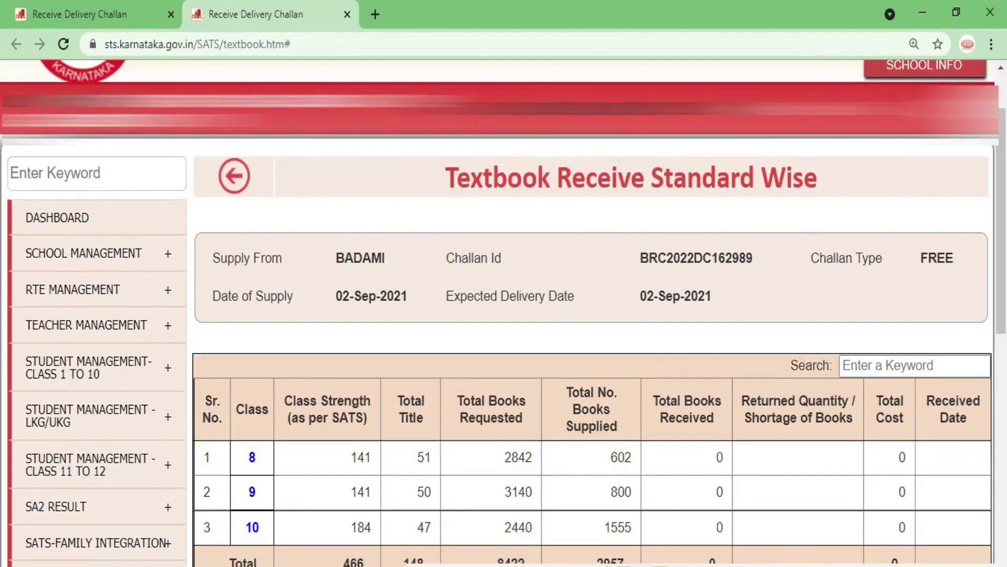
pyautogui.moveTo(677, 199); pyautogui.dragTo(749, 237)
pyautogui.moveTo(430, 152)
pyautogui.mouseDown()
pyautogui.moveTo(466, 199)
pyautogui.moveTo(585, 214)
pyautogui.moveTo(883, 216)
pyautogui.moveTo(874, 218)
pyautogui.mouseUp()
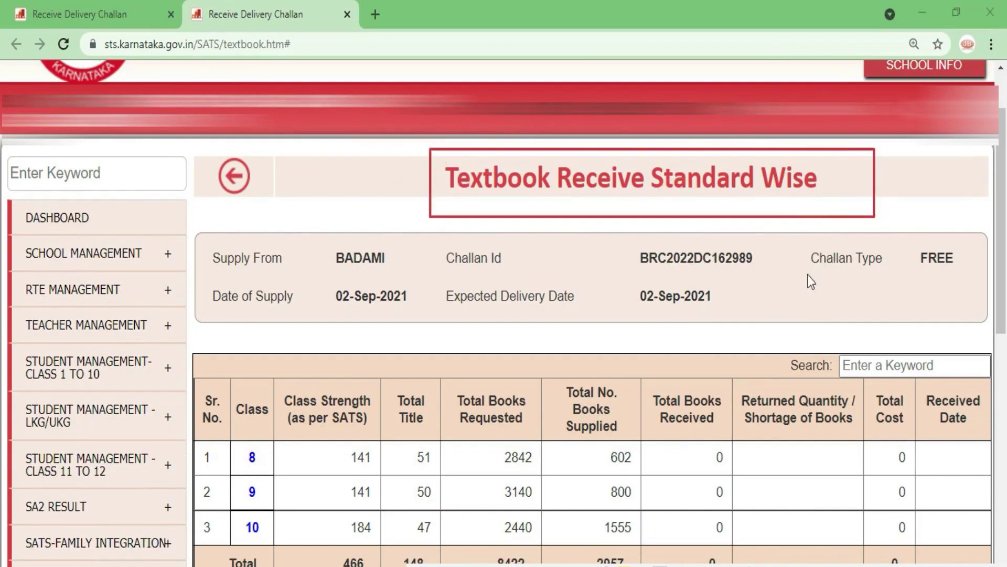
pyautogui.moveTo(208, 251)
pyautogui.mouseDown()
pyautogui.moveTo(336, 275)
pyautogui.moveTo(398, 271)
pyautogui.mouseUp()
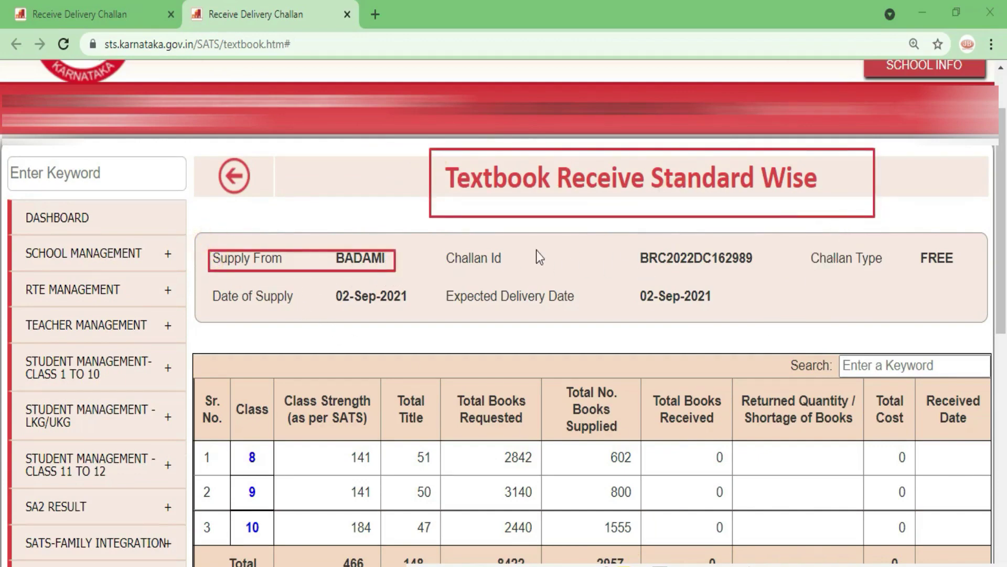
pyautogui.moveTo(444, 249); pyautogui.dragTo(513, 270)
pyautogui.moveTo(638, 246)
pyautogui.mouseDown()
pyautogui.moveTo(672, 286)
pyautogui.moveTo(818, 266)
pyautogui.moveTo(947, 285)
pyautogui.moveTo(971, 276)
pyautogui.mouseUp()
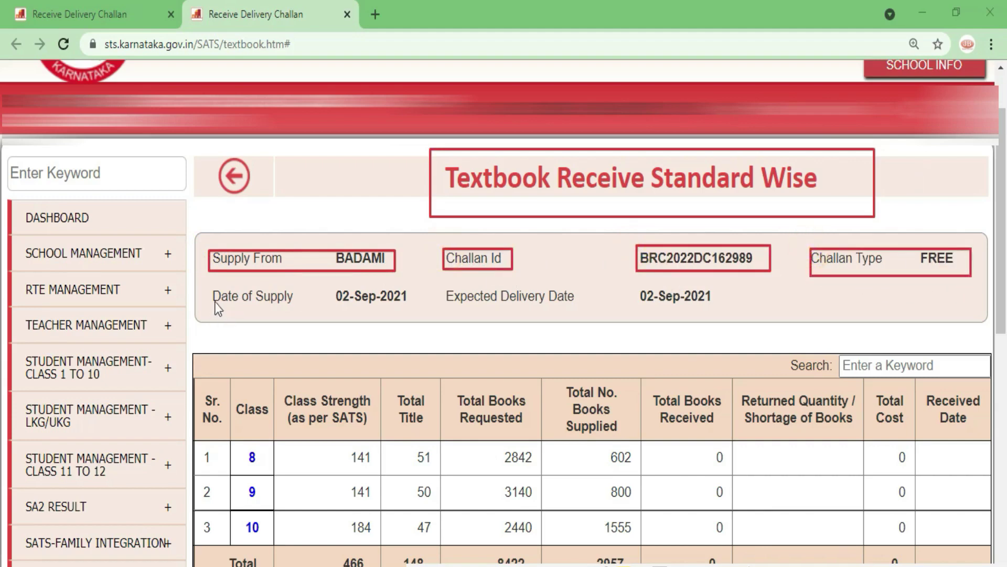
pyautogui.moveTo(231, 302); pyautogui.dragTo(418, 313)
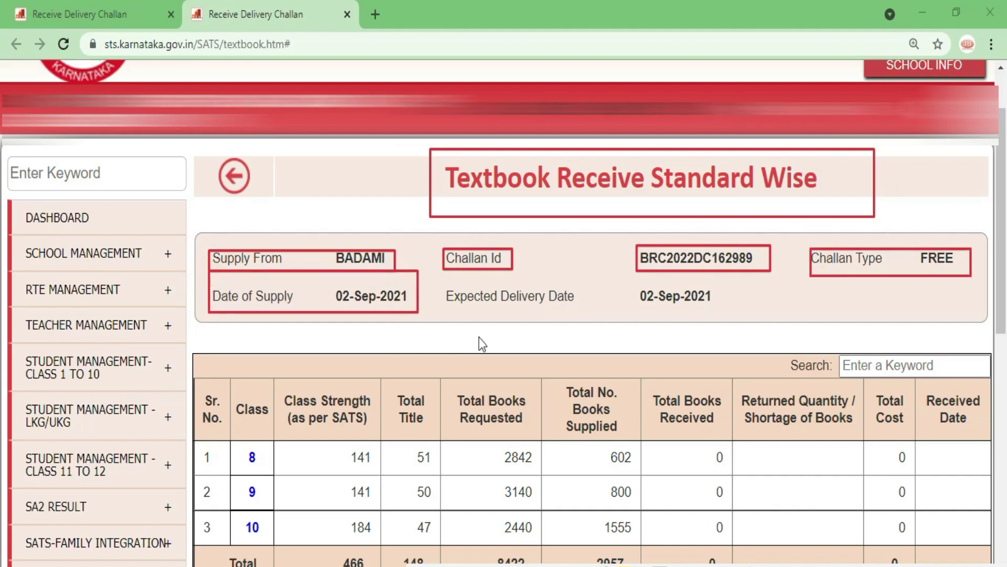
pyautogui.moveTo(445, 285)
pyautogui.mouseDown()
pyautogui.moveTo(471, 303)
pyautogui.moveTo(726, 317)
pyautogui.mouseUp()
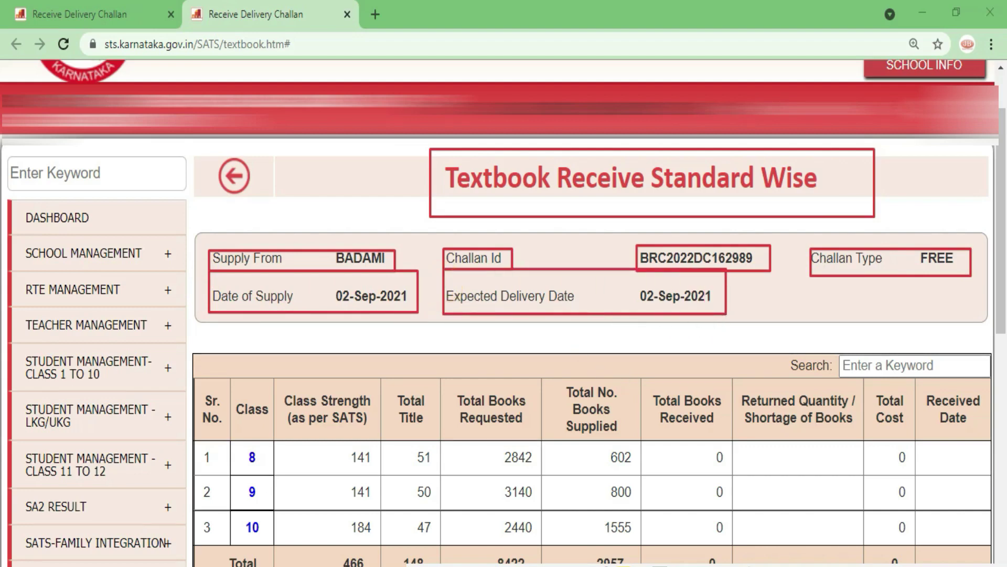
pyautogui.press('Escape')
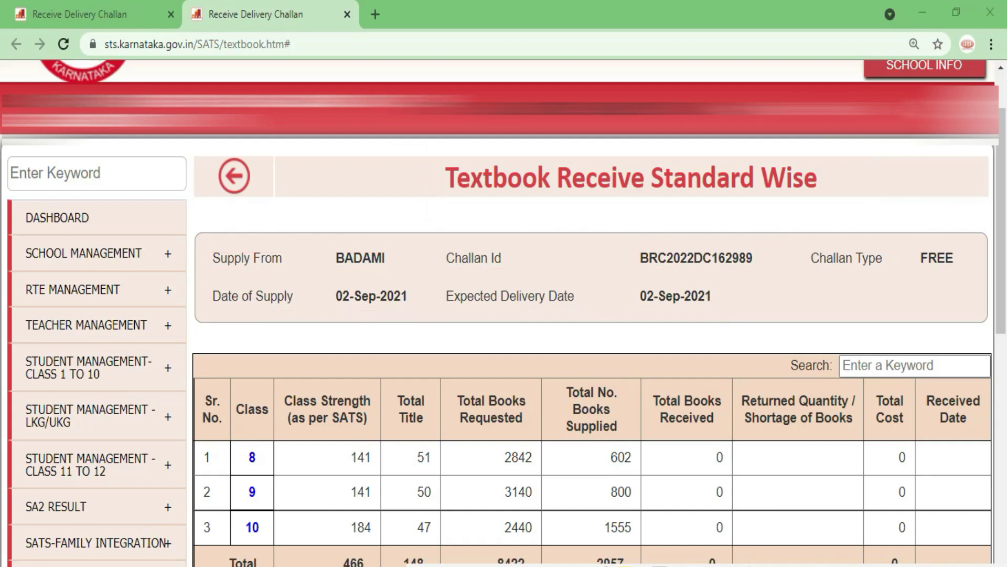
# Examine the class-wise table, comparing the books requested, supplied and received for classes 8, 9 and 10.
pyautogui.scroll(-2, 738, 524)
pyautogui.scroll(-2, 739, 531)
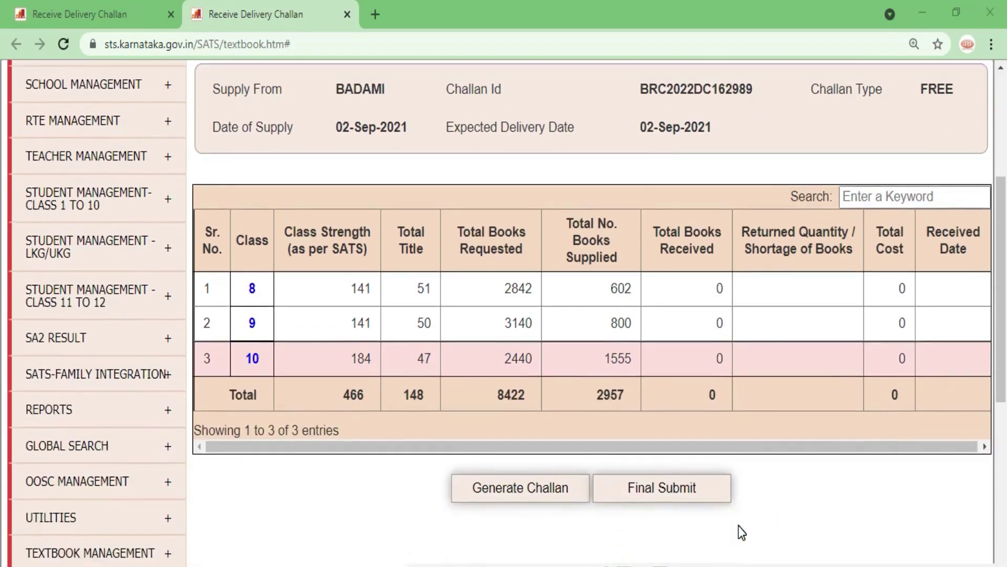
pyautogui.scroll(-4, 738, 524)
pyautogui.scroll(2, 409, 461)
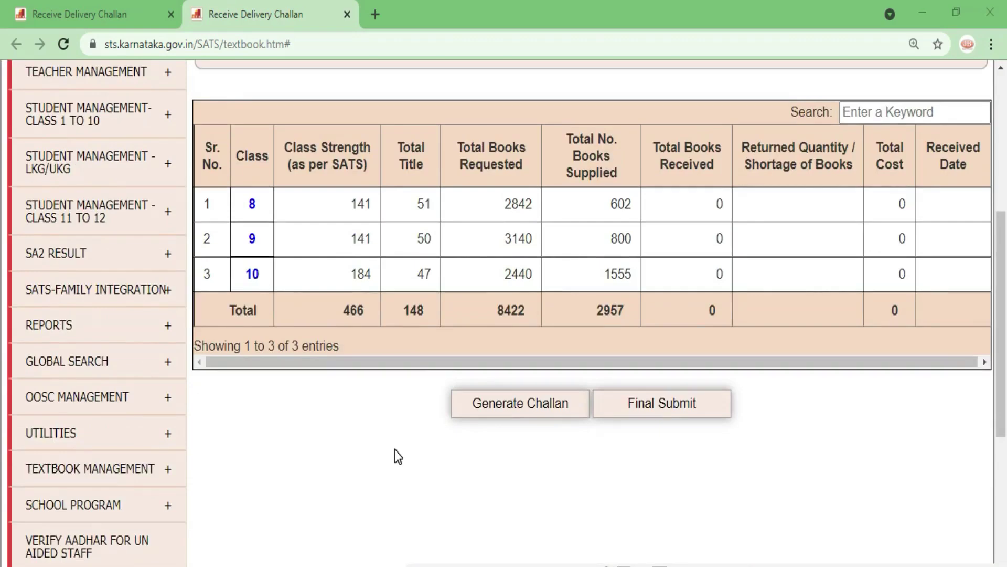
pyautogui.hotkey('ctrl', '+')
pyautogui.hotkey('ctrl', '+')
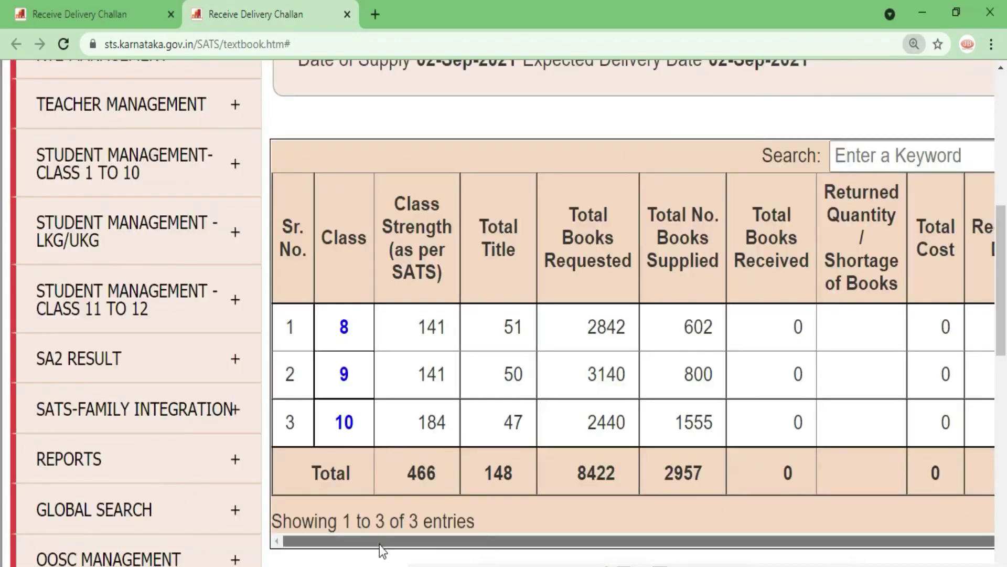
pyautogui.moveTo(380, 544); pyautogui.dragTo(428, 540)
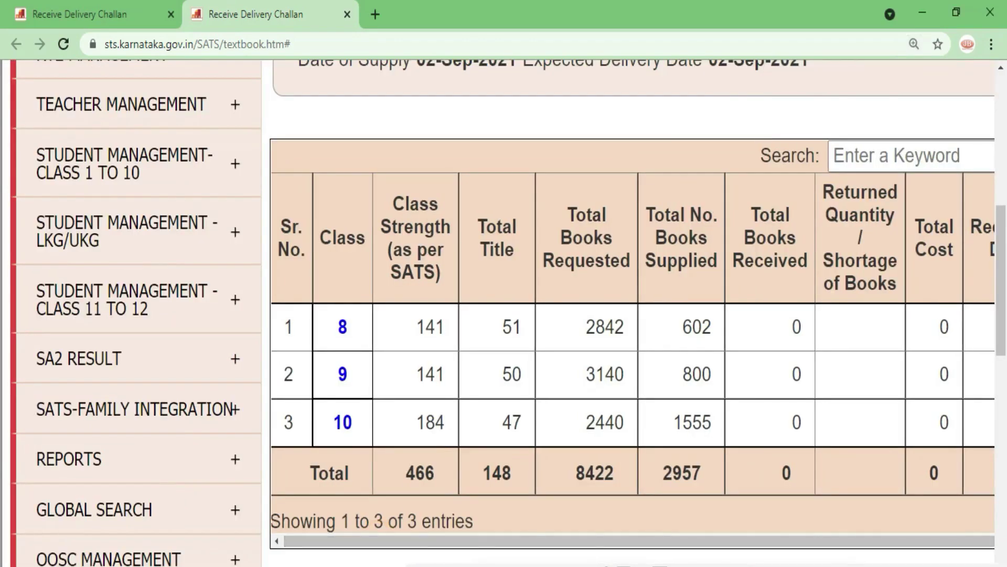
pyautogui.hscroll(2, 499, 314)
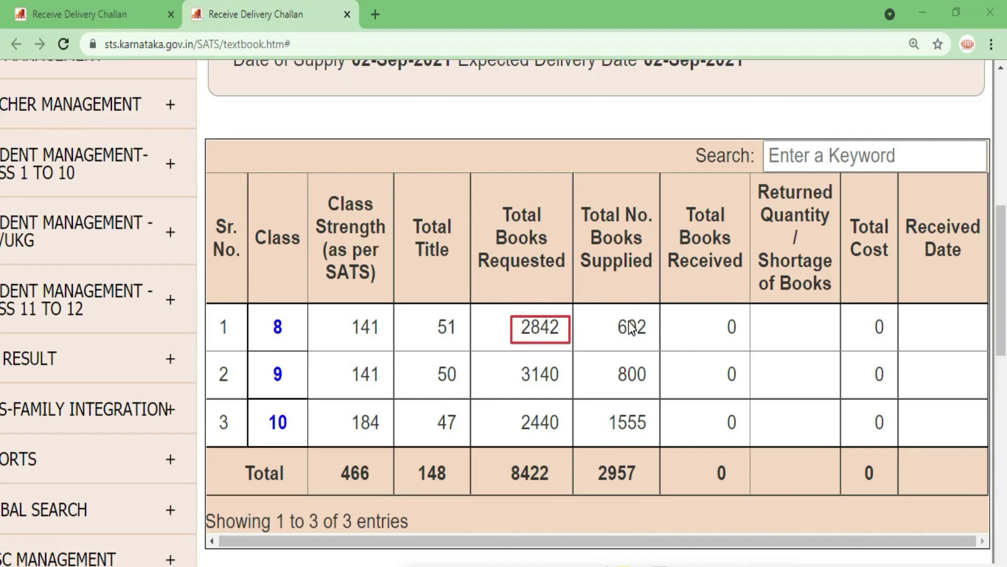
pyautogui.moveTo(606, 314); pyautogui.dragTo(653, 341)
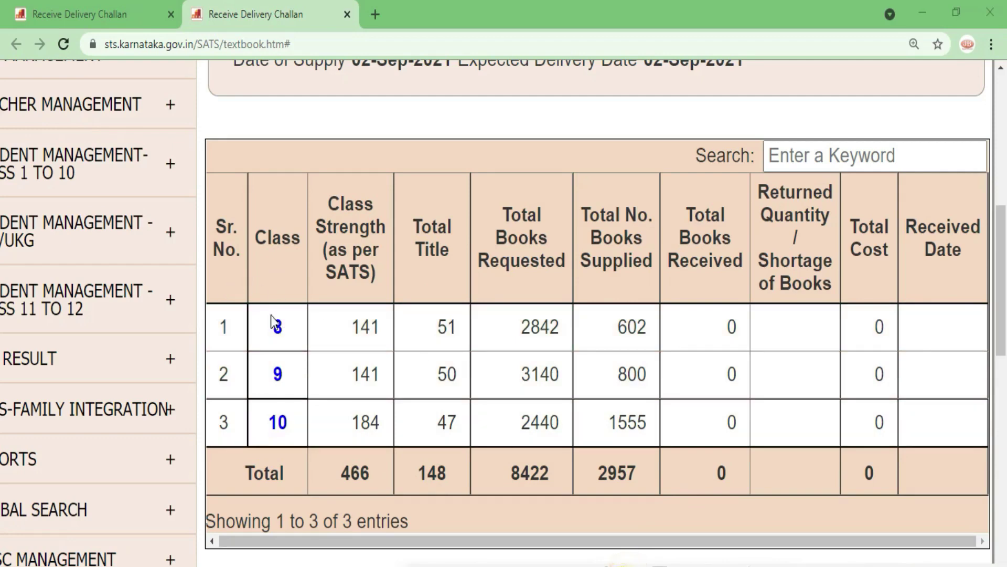
pyautogui.moveTo(267, 313); pyautogui.dragTo(292, 443)
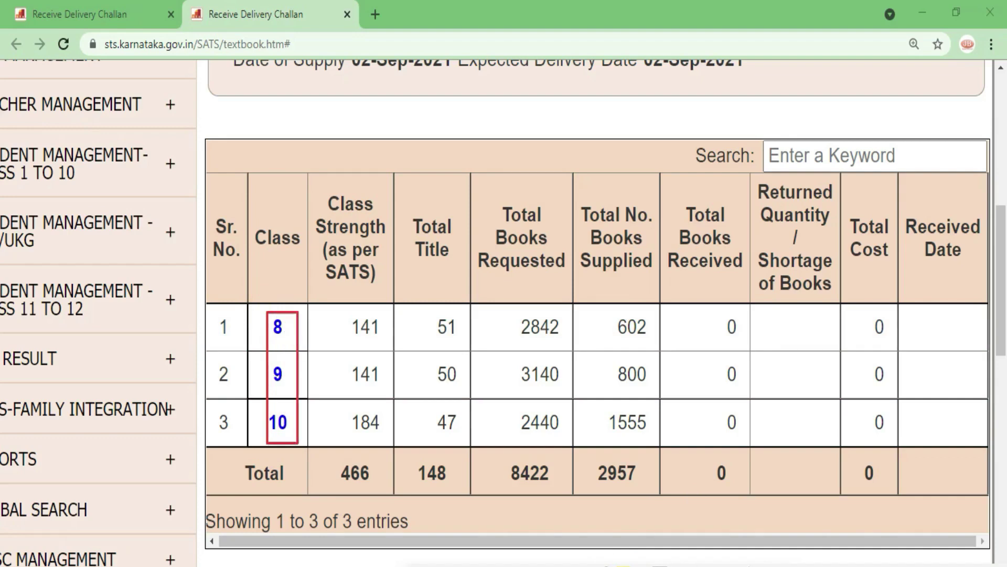
pyautogui.press('Escape')
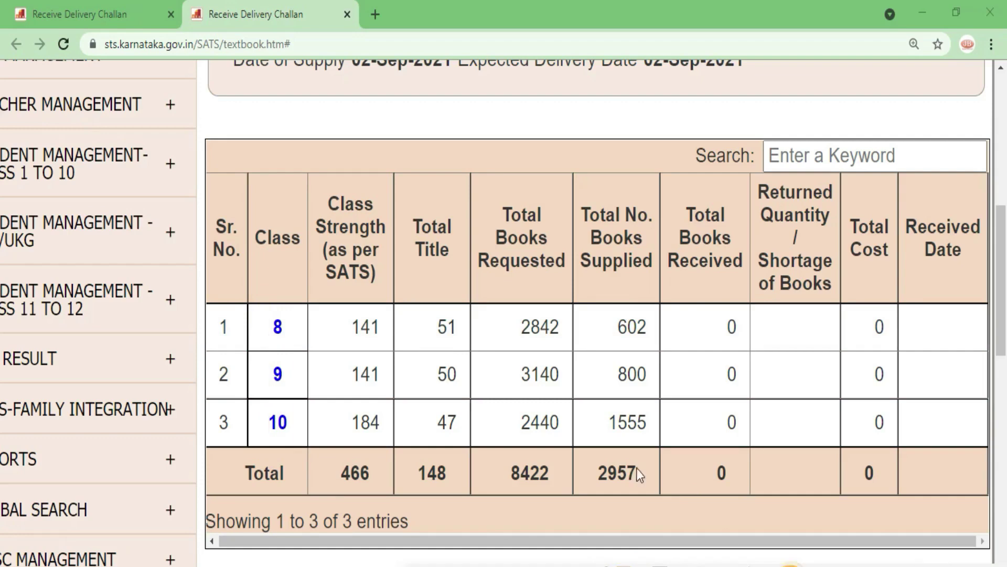
# Open the title-wise textbook receipt page for class 8.
pyautogui.click(278, 332)
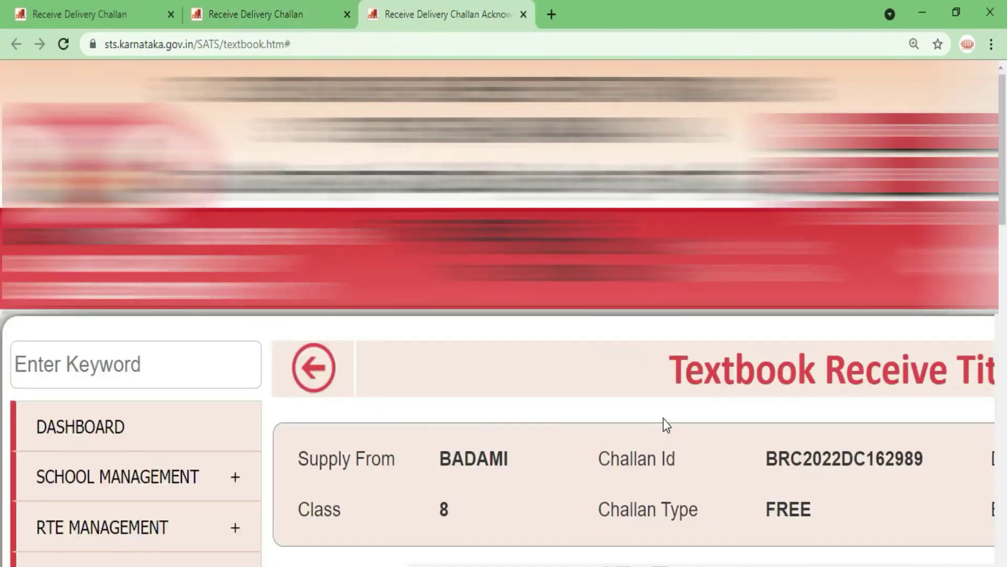
pyautogui.scroll(-5, 662, 420)
pyautogui.hotkey('ctrl', '-')
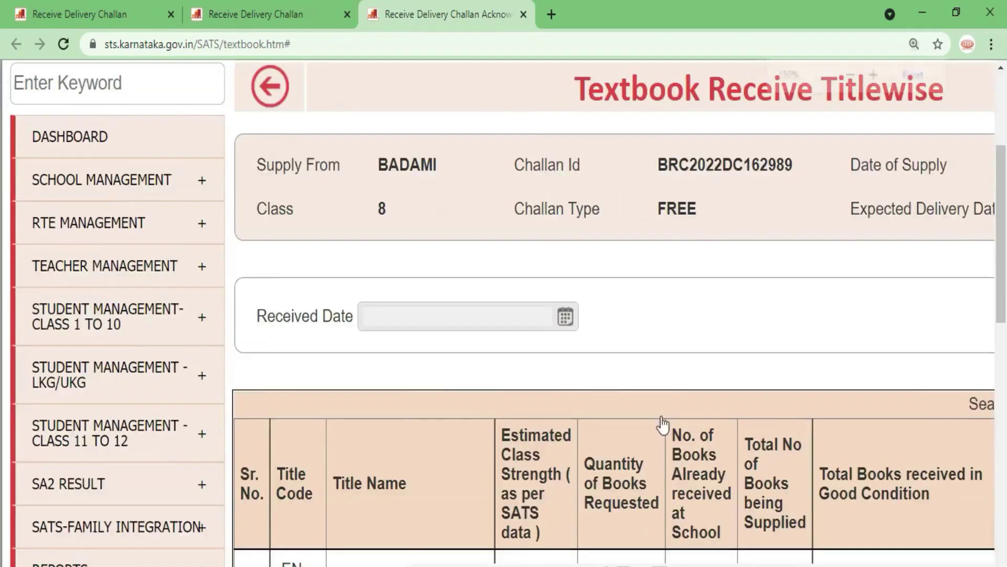
pyautogui.hotkey('ctrl', '-')
pyautogui.hotkey('ctrl', '-')
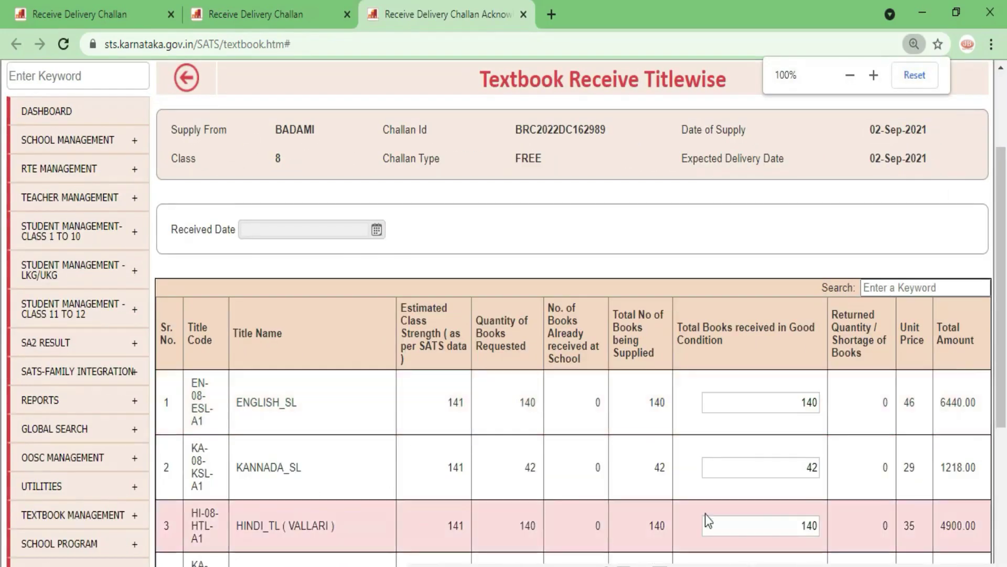
# Examine the class 8 titles and their columns for books requested, already received, supplied and received in good condition.
pyautogui.moveTo(215, 347); pyautogui.dragTo(260, 367)
pyautogui.moveTo(231, 317); pyautogui.dragTo(299, 361)
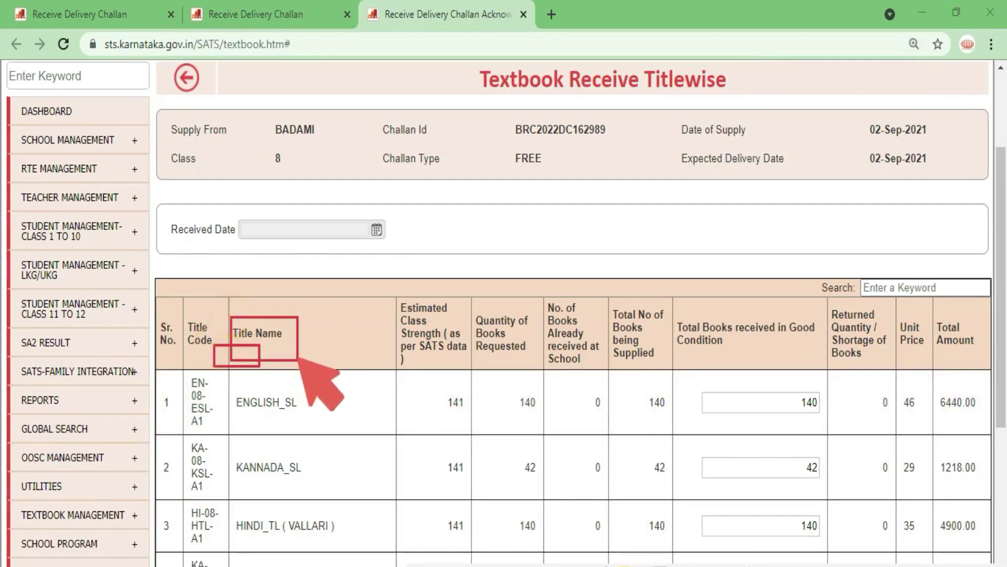
pyautogui.moveTo(397, 299); pyautogui.dragTo(408, 312)
pyautogui.hotkey('ctrl', 'z')
pyautogui.moveTo(475, 310); pyautogui.dragTo(522, 363)
pyautogui.moveTo(552, 300); pyautogui.dragTo(596, 371)
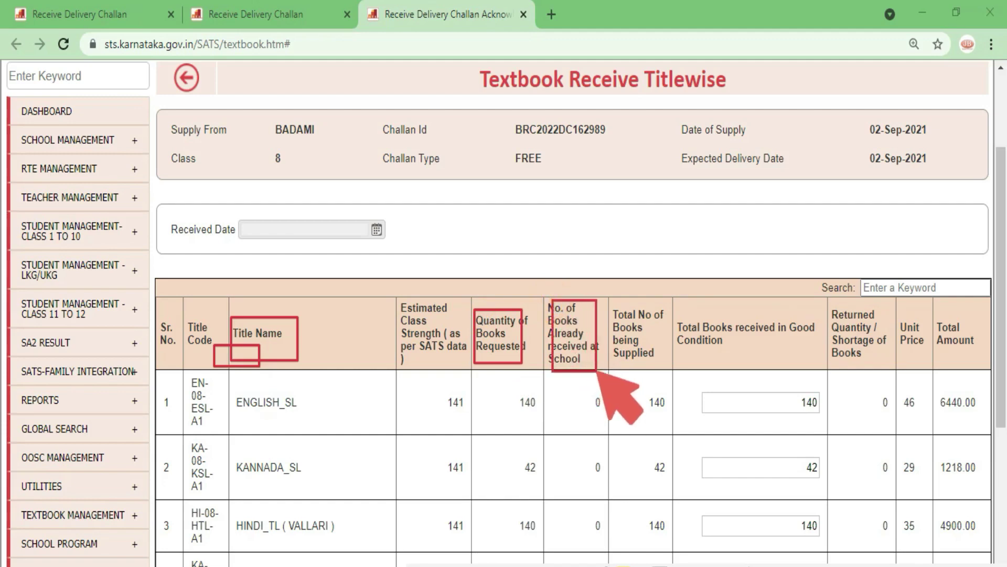
pyautogui.moveTo(597, 301)
pyautogui.mouseDown()
pyautogui.moveTo(650, 371)
pyautogui.moveTo(665, 374)
pyautogui.mouseUp()
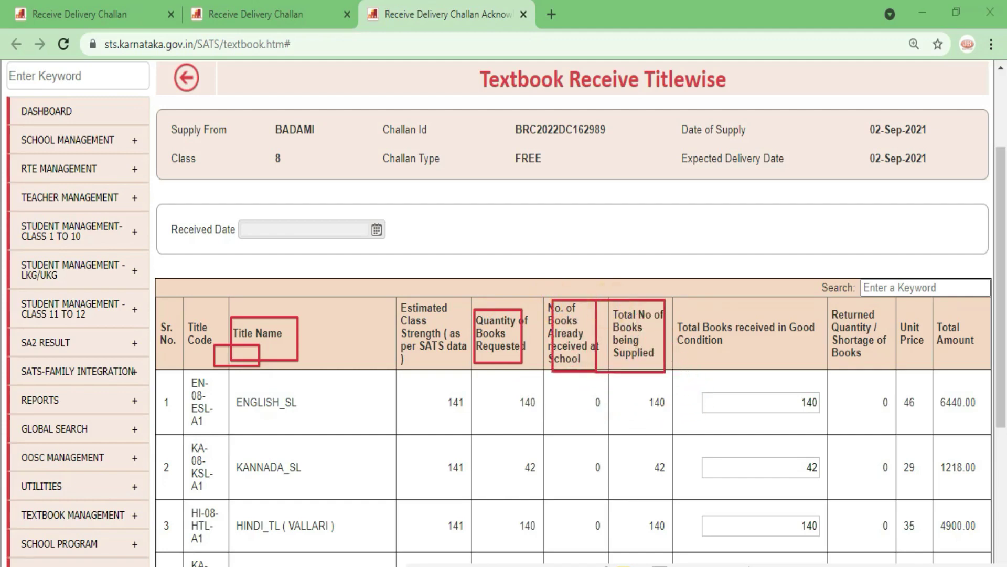
pyautogui.moveTo(666, 299)
pyautogui.mouseDown()
pyautogui.moveTo(701, 348)
pyautogui.moveTo(786, 373)
pyautogui.moveTo(825, 368)
pyautogui.mouseUp()
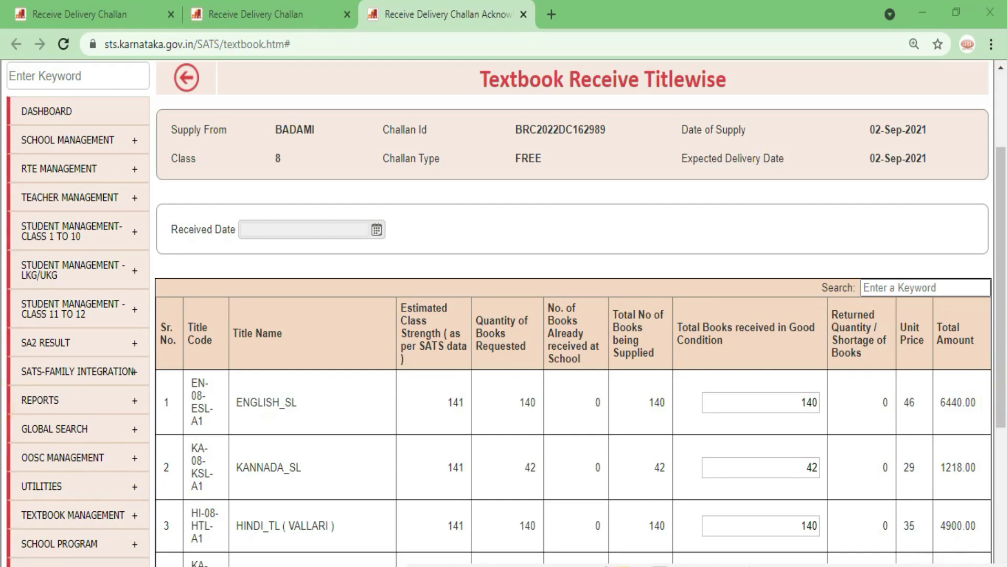
pyautogui.scroll(-3, 888, 441)
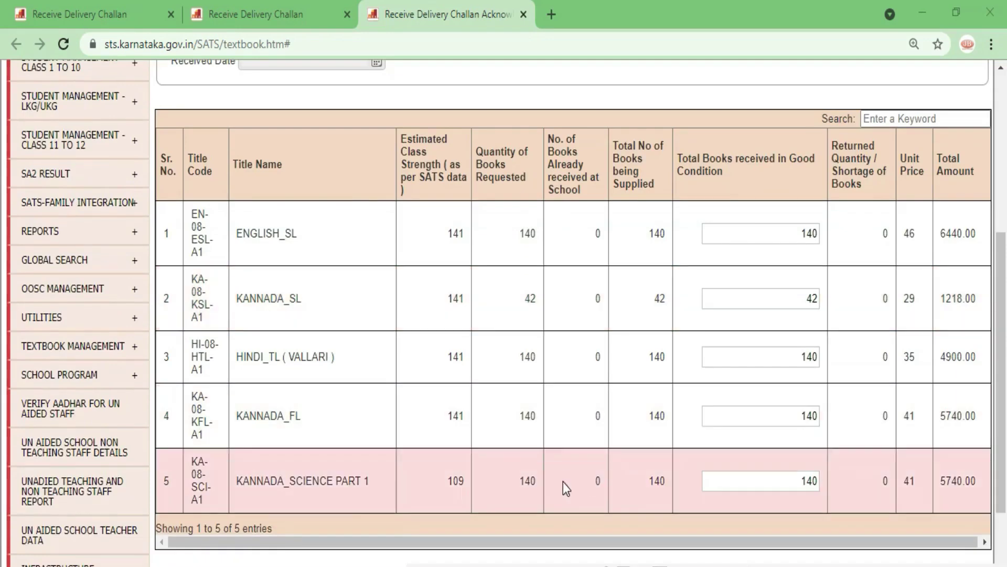
pyautogui.scroll(3, 562, 472)
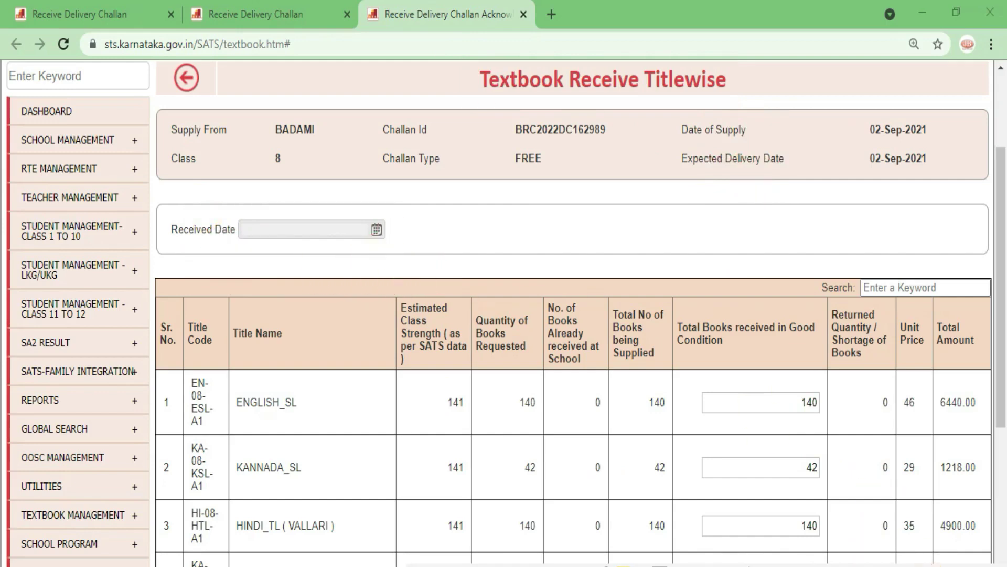
# Set the class 8 received date to 03/09/2021 and save the receipt with the listed good-condition quantities, confirming the submission.
pyautogui.click(376, 230)
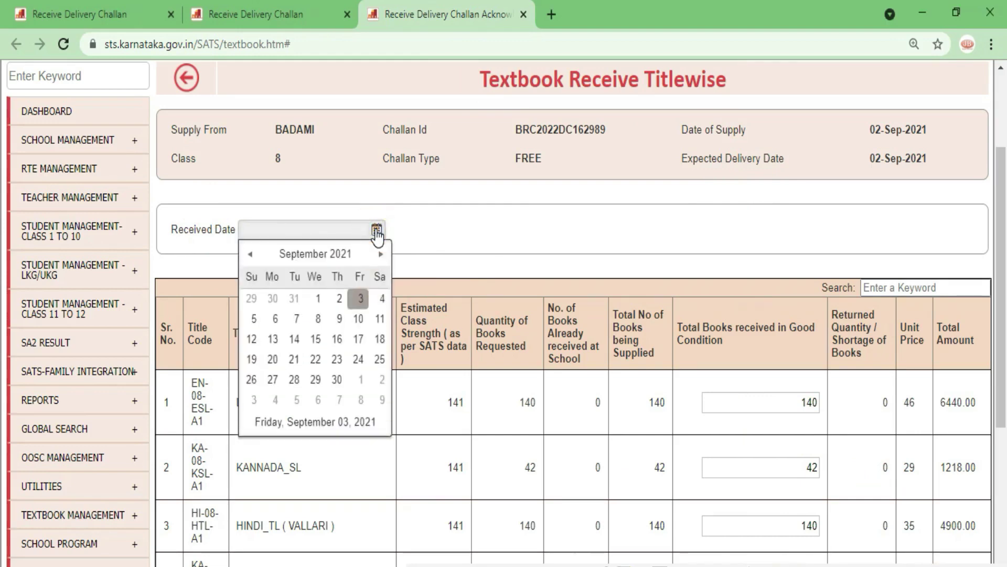
pyautogui.click(360, 299)
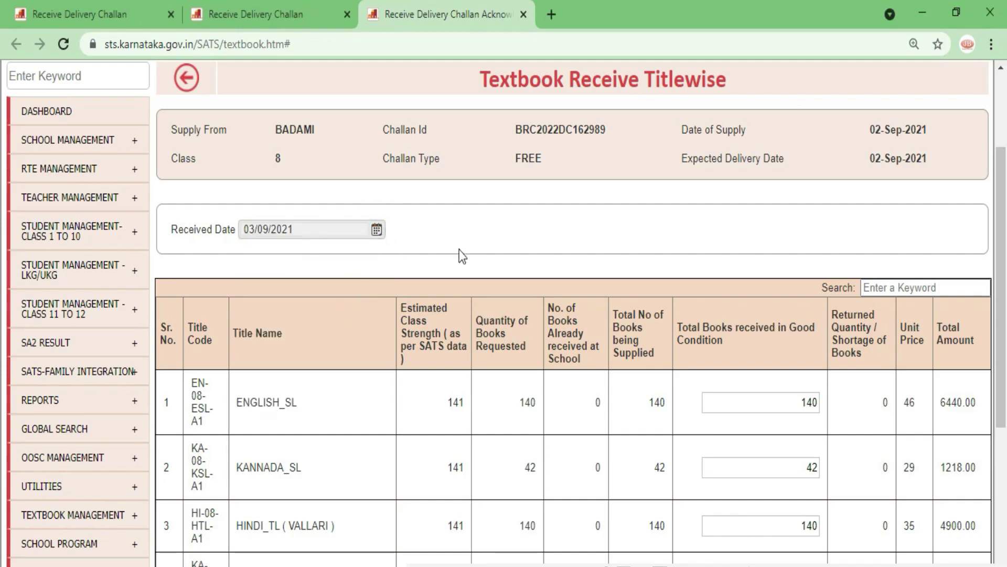
pyautogui.scroll(2, 714, 464)
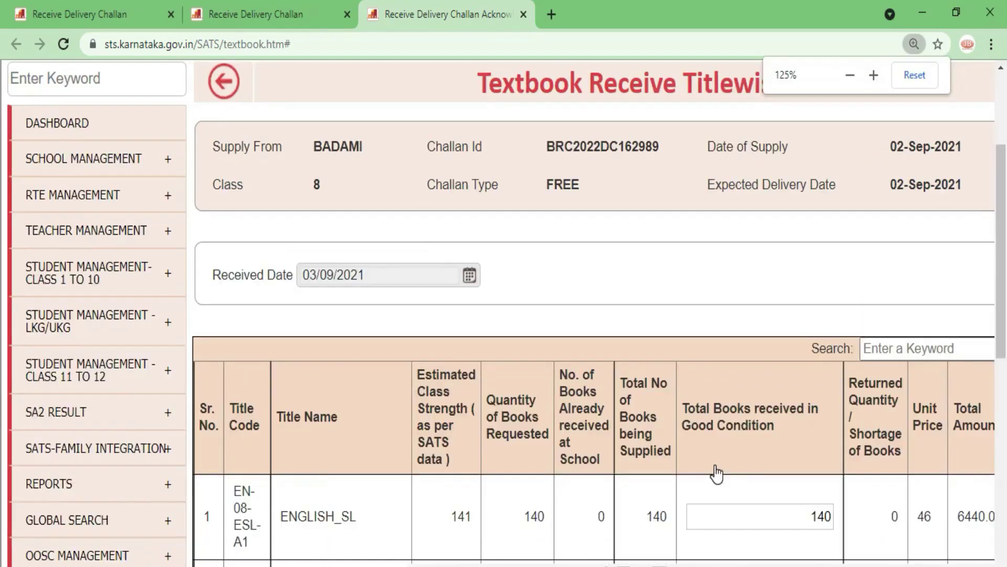
pyautogui.scroll(-1, 714, 463)
pyautogui.scroll(-6, 713, 464)
pyautogui.scroll(3, 710, 455)
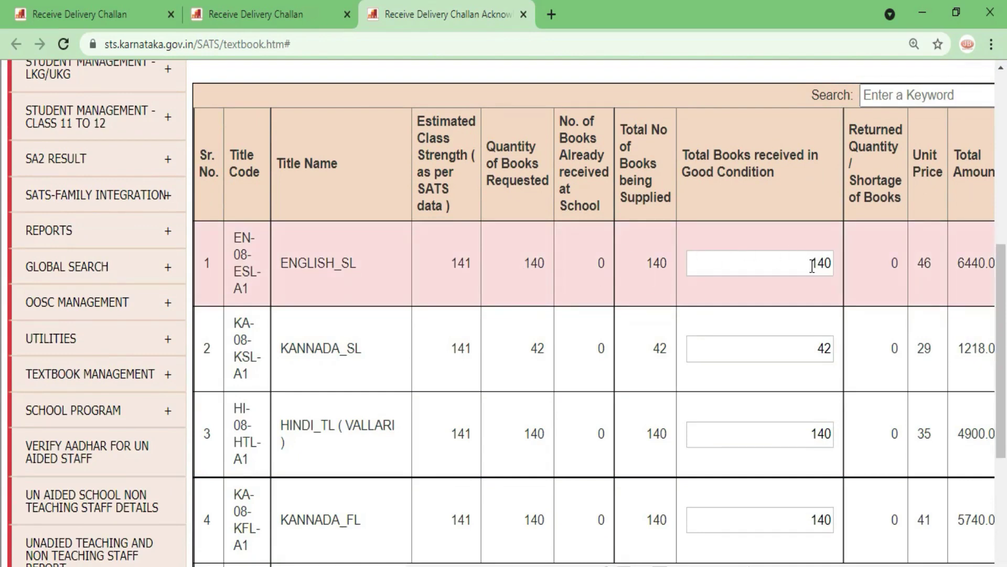
pyautogui.scroll(-2, 766, 341)
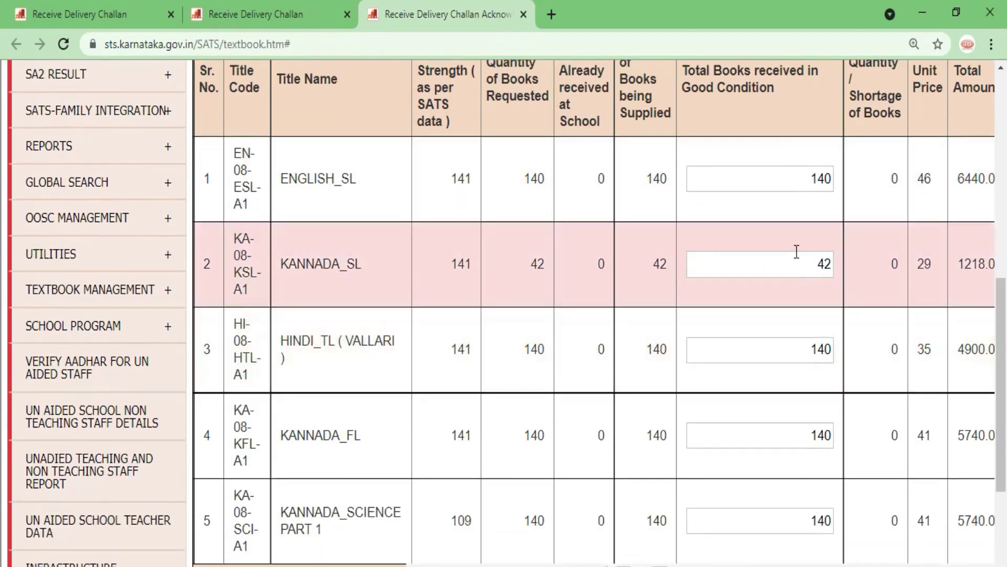
pyautogui.scroll(-2, 798, 249)
pyautogui.scroll(-2, 801, 227)
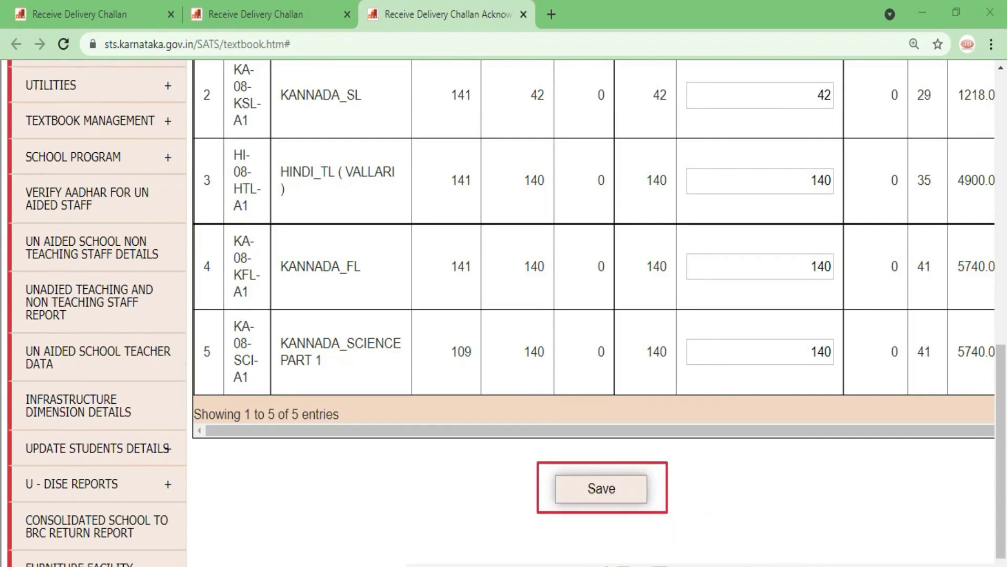
pyautogui.click(629, 491)
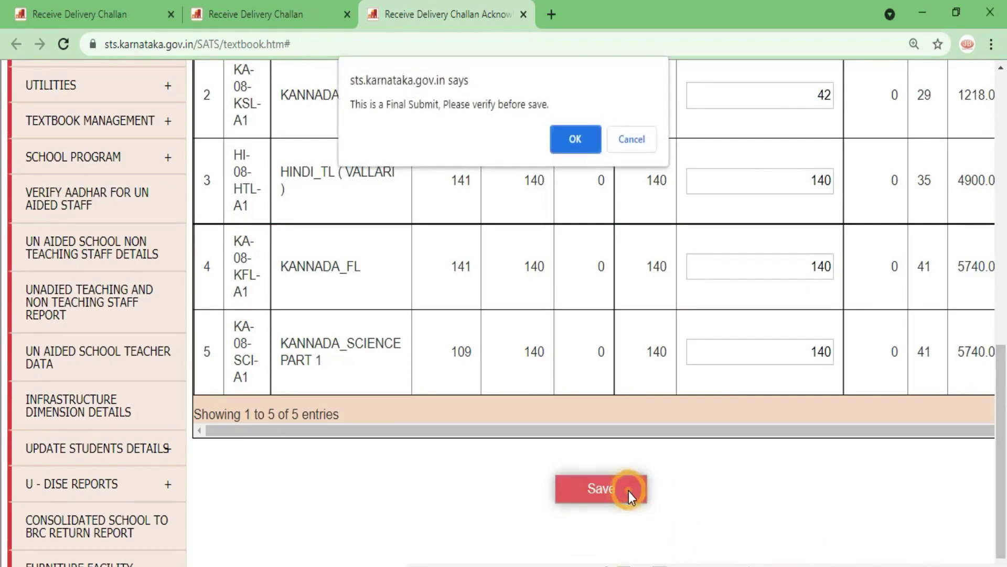
pyautogui.click(571, 140)
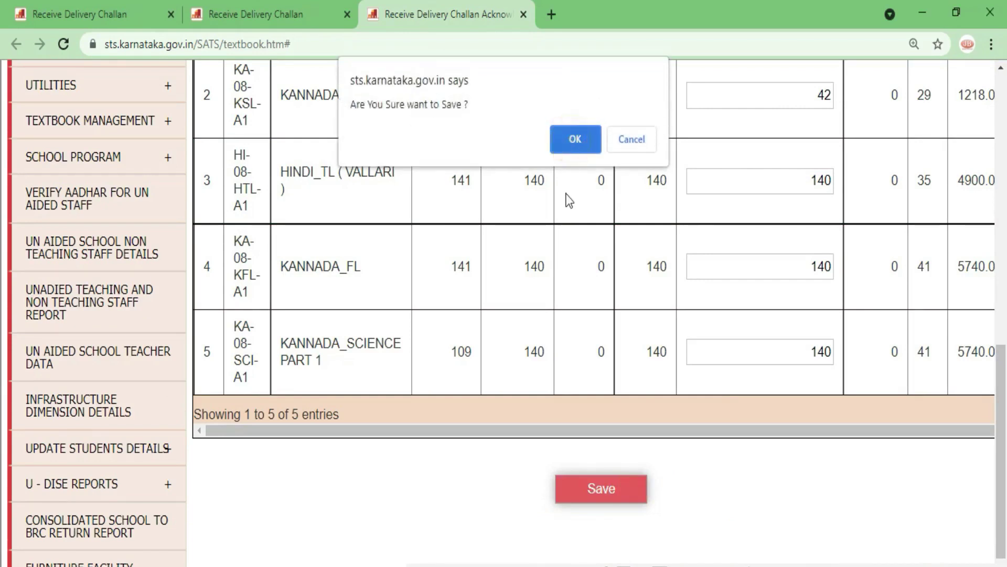
pyautogui.click(563, 143)
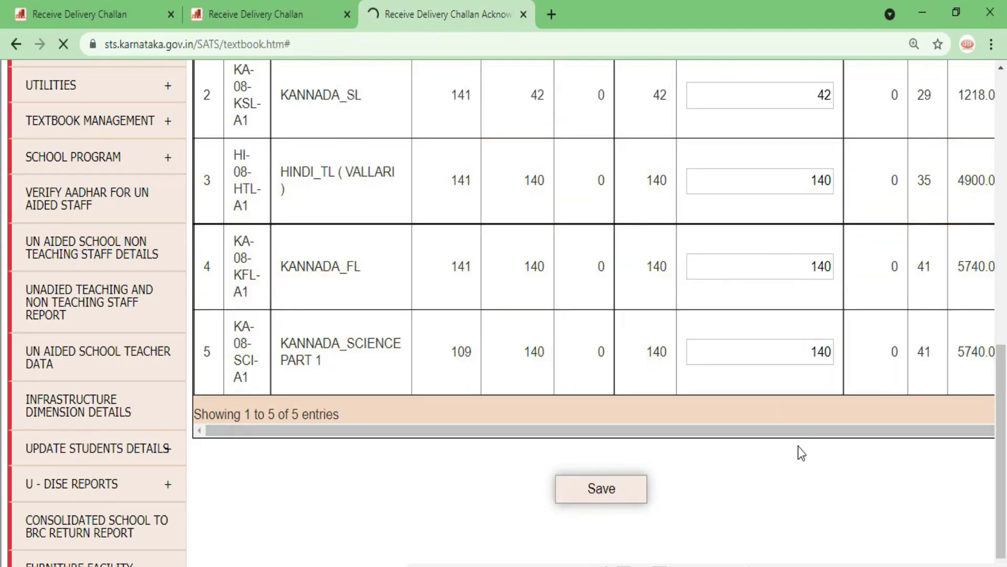
# Return to the class-wise overview and open the title-wise textbook receipt page for class 9.
pyautogui.scroll(2, 798, 447)
pyautogui.scroll(4, 799, 446)
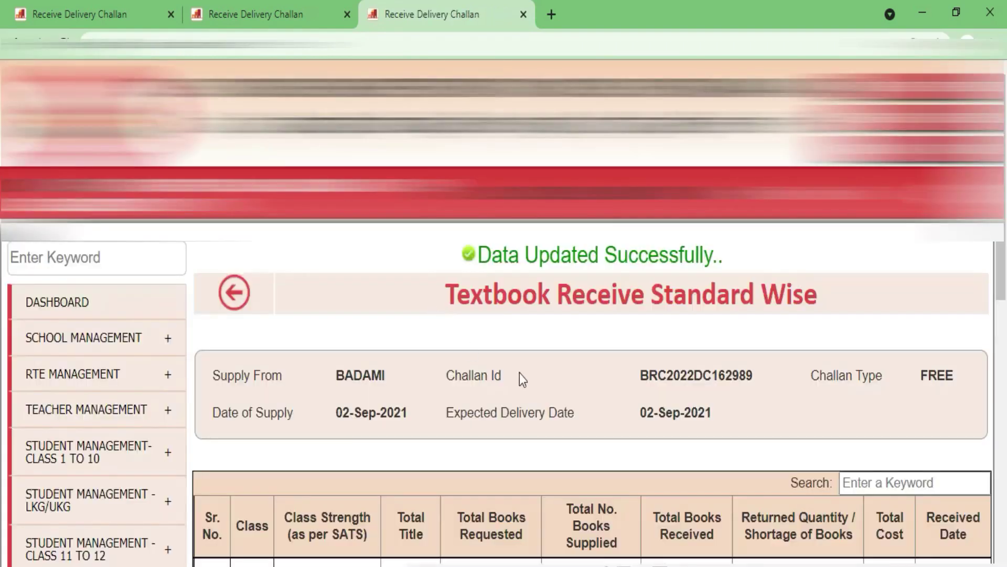
pyautogui.scroll(-6, 518, 374)
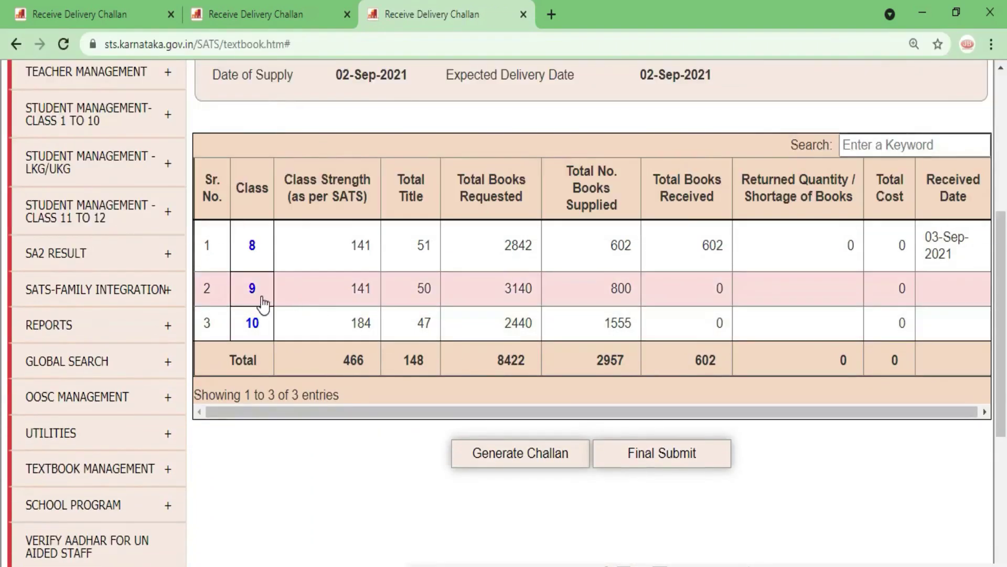
pyautogui.click(249, 289)
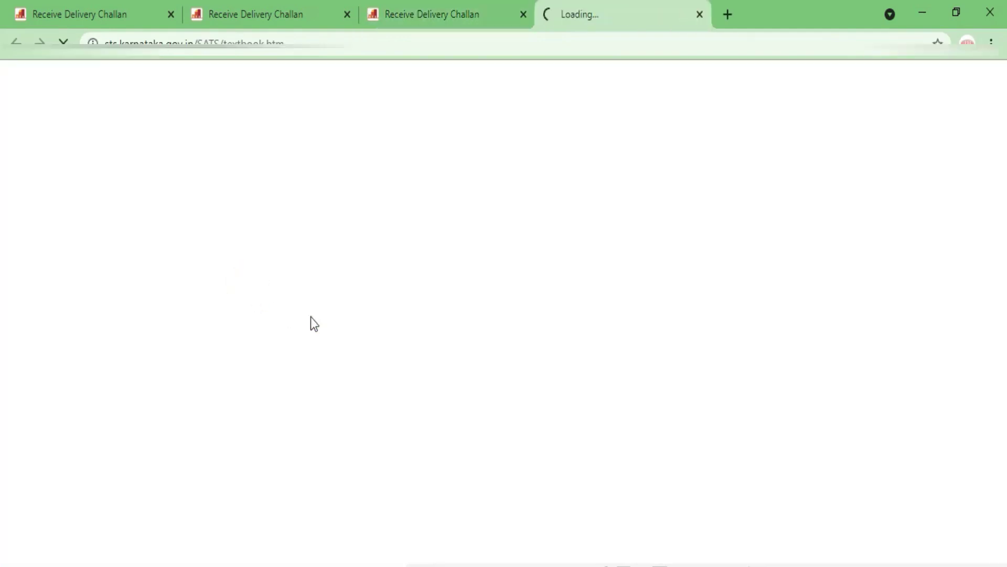
# Save the class 9 textbook receipt with the listed good-condition quantities and confirm the submission.
pyautogui.scroll(-5, 567, 344)
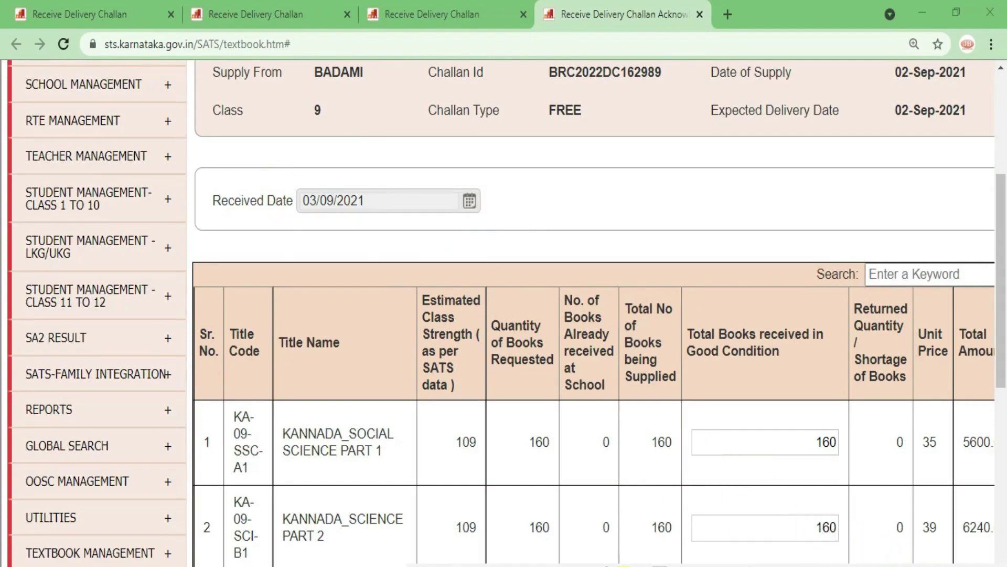
pyautogui.scroll(-10, 814, 461)
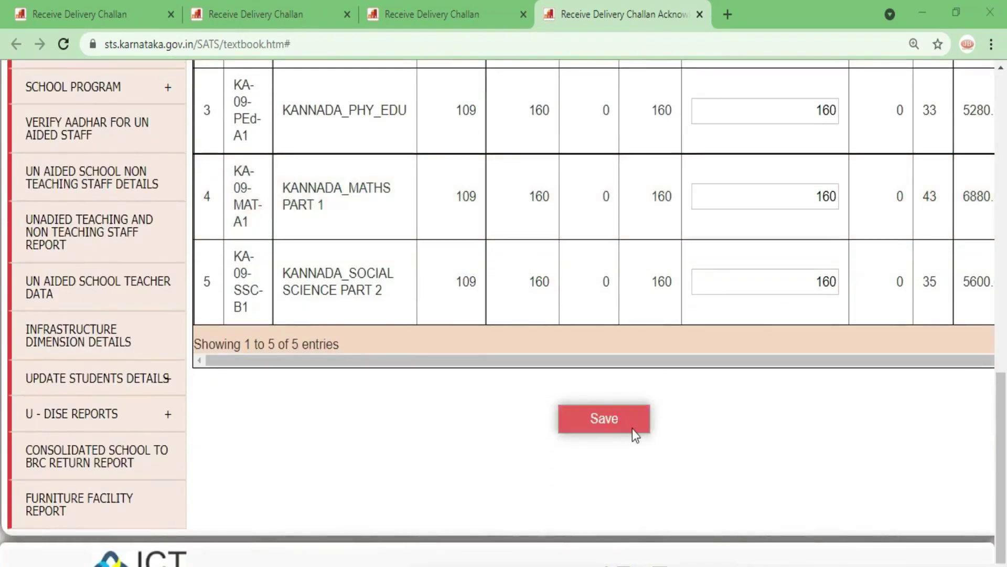
pyautogui.click(625, 421)
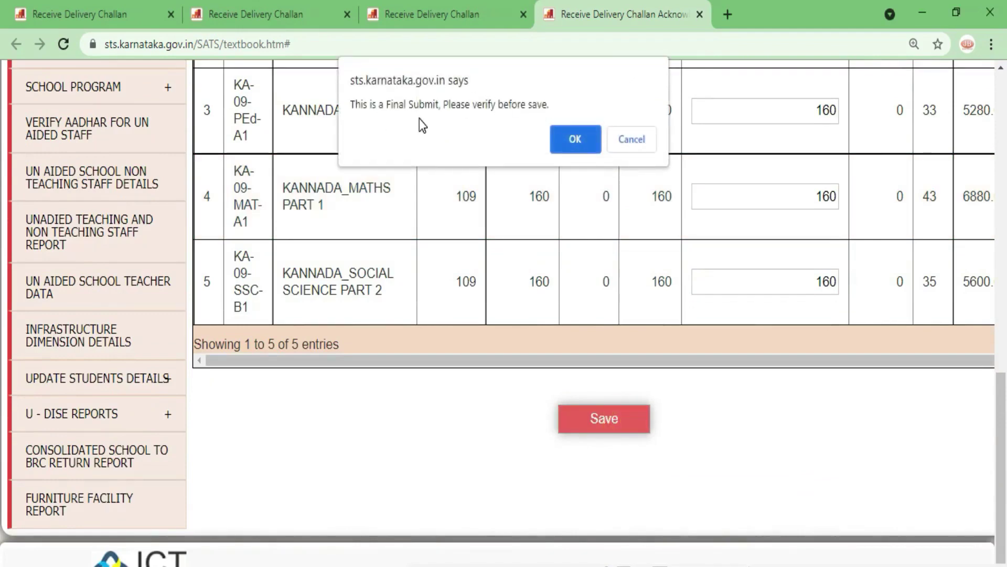
pyautogui.click(574, 139)
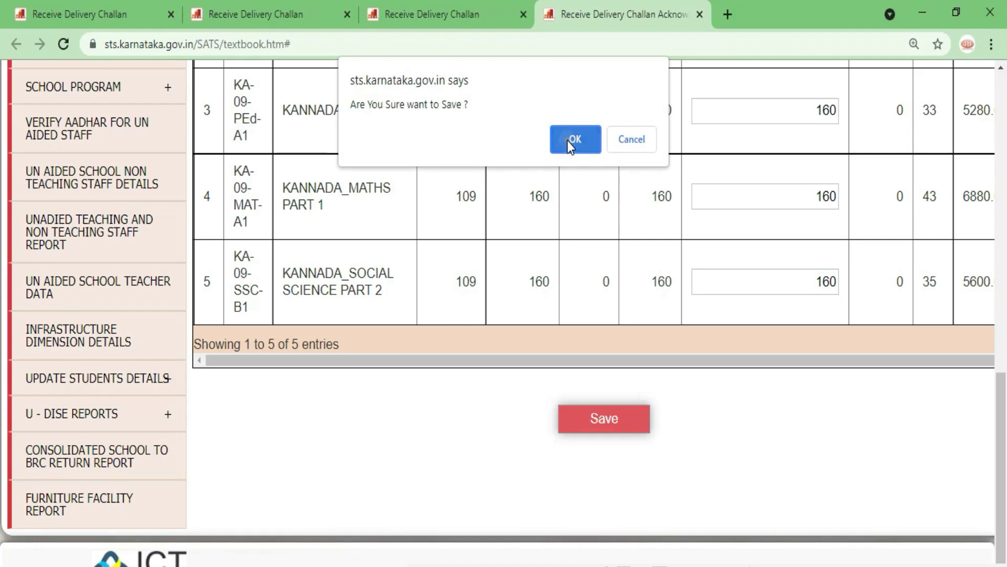
pyautogui.click(568, 140)
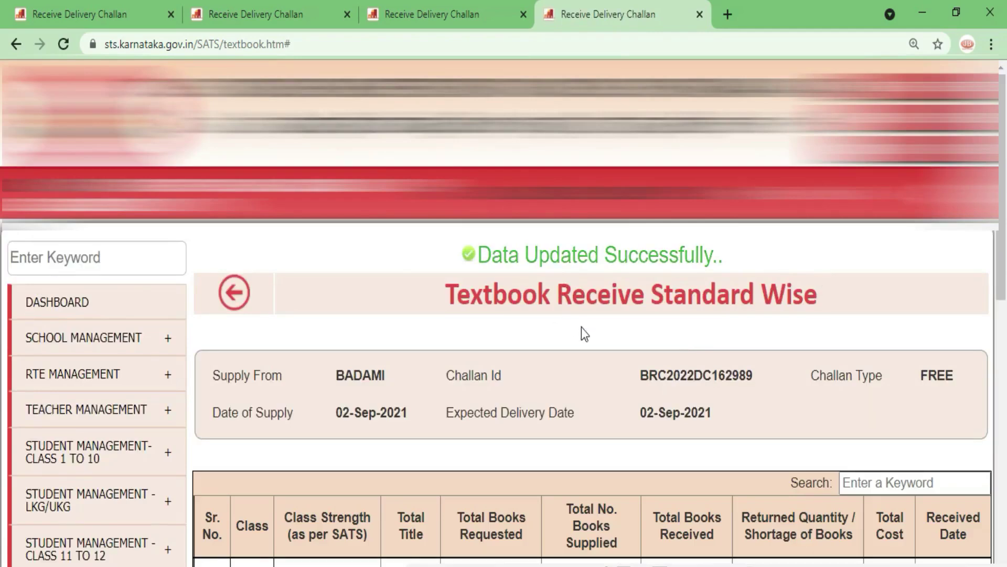
# Open the title-wise textbook receipt page for class 10 from the class-wise table.
pyautogui.scroll(-5, 582, 326)
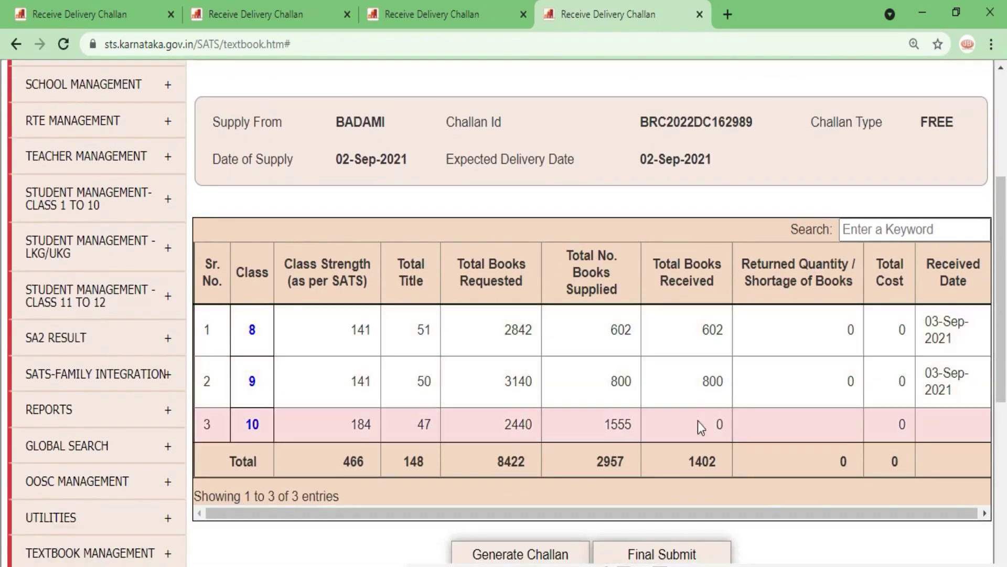
pyautogui.scroll(-1, 698, 436)
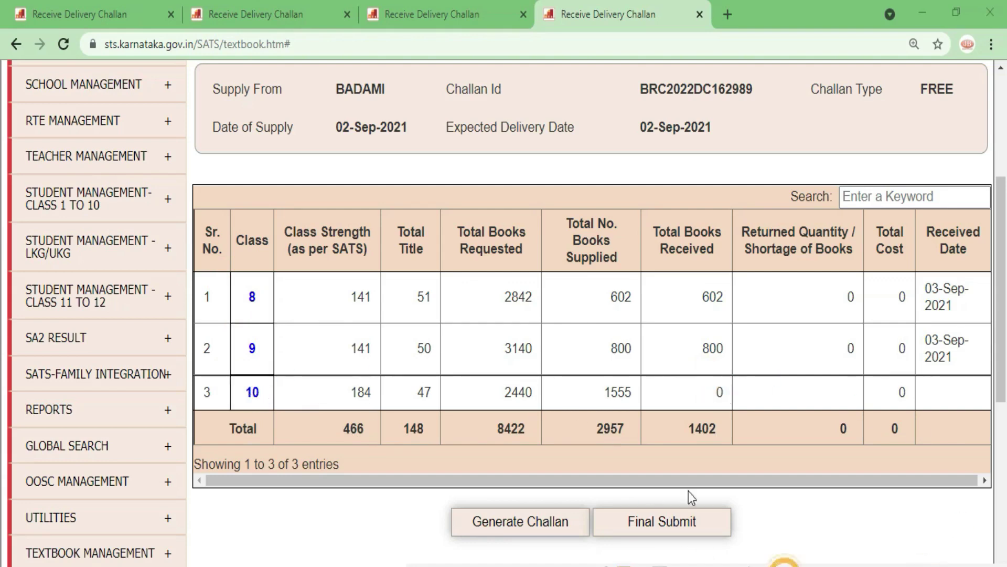
pyautogui.click(254, 395)
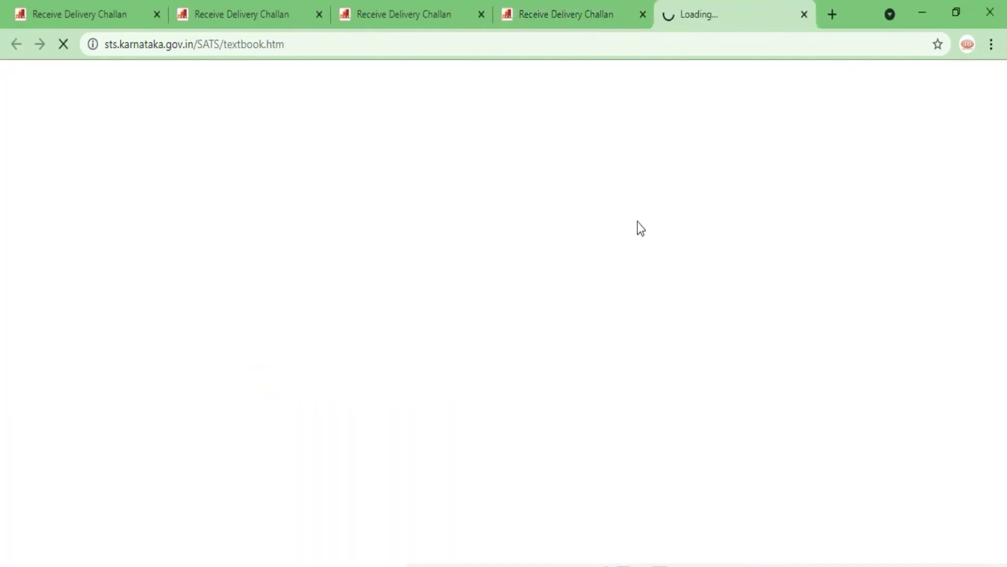
# Save the class 10 textbook receipt with the listed good-condition quantities and confirm the submission.
pyautogui.scroll(-4, 585, 362)
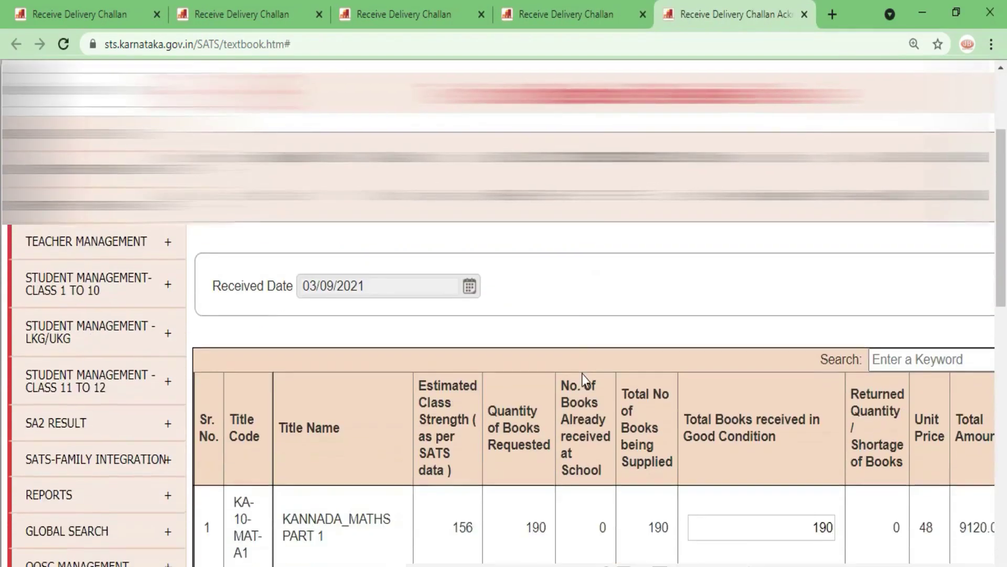
pyautogui.scroll(-10, 581, 374)
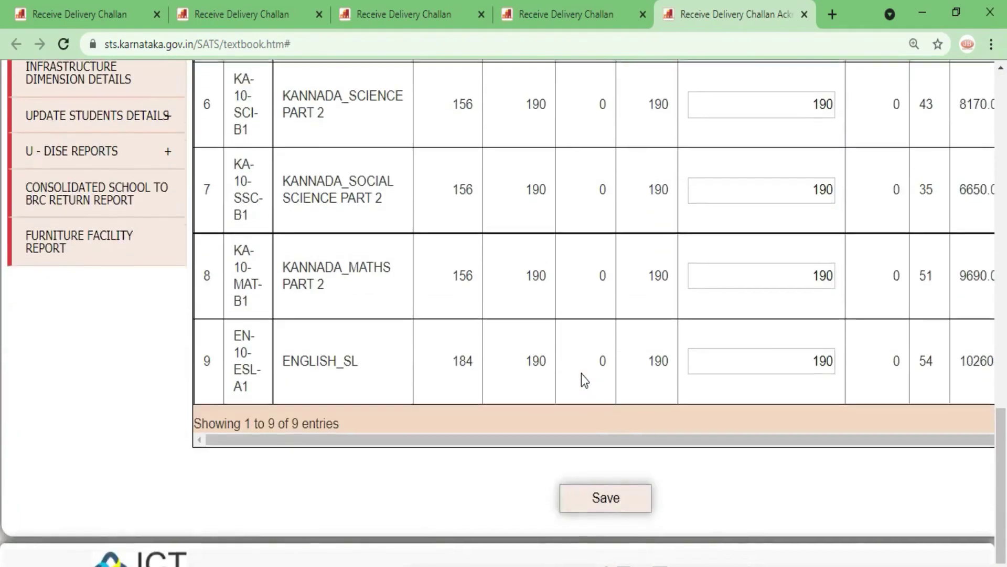
pyautogui.click(599, 501)
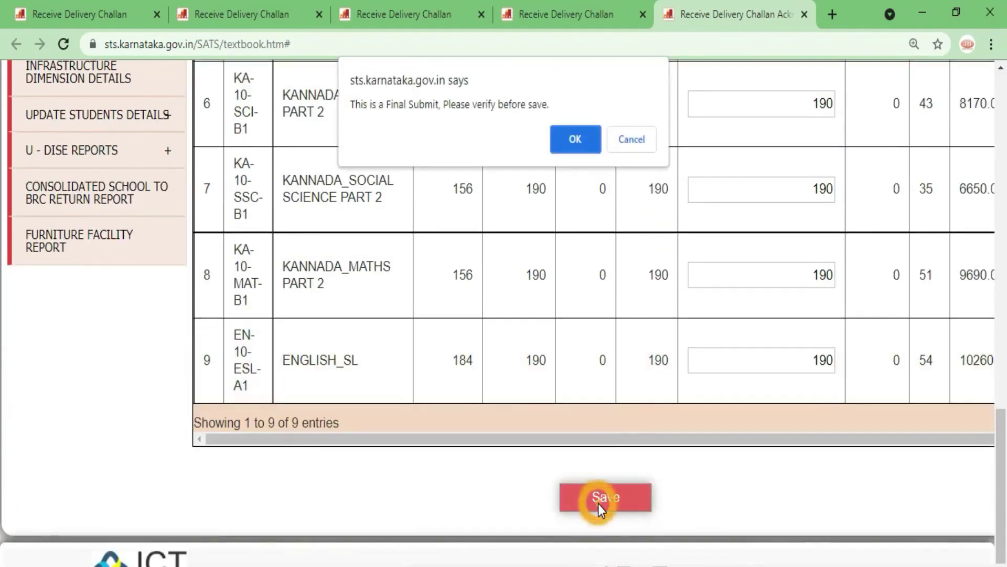
pyautogui.click(585, 139)
pyautogui.click(584, 138)
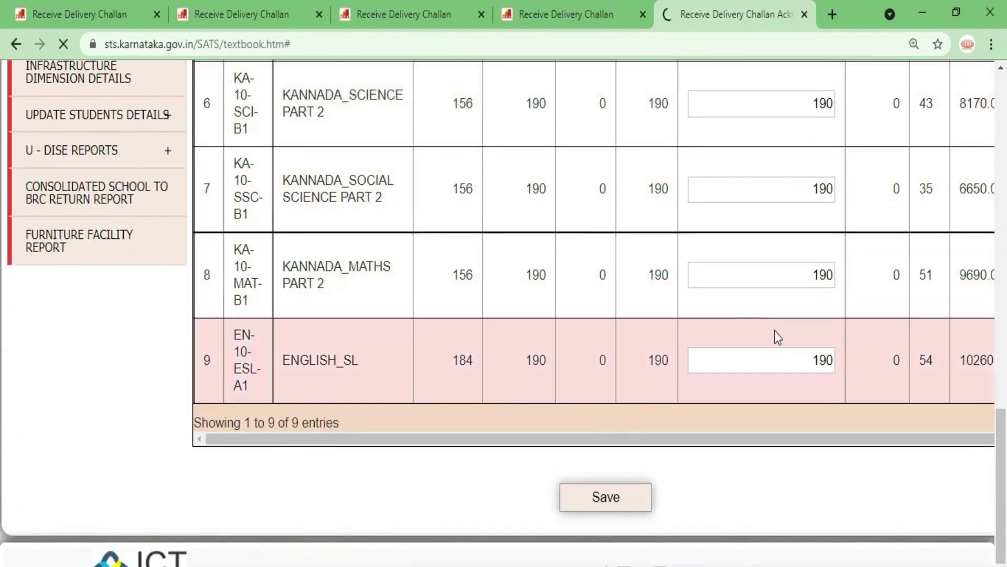
pyautogui.scroll(6, 782, 341)
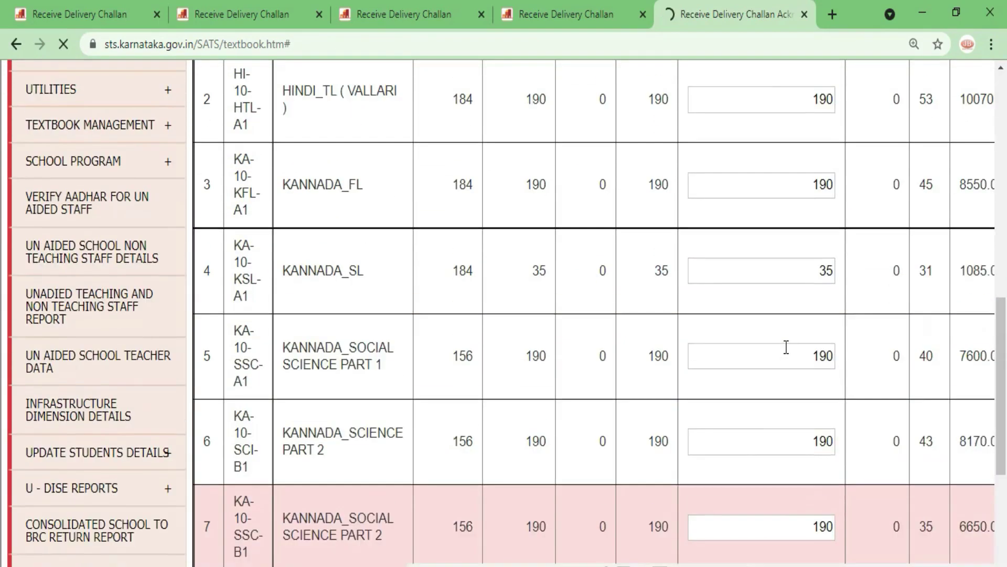
pyautogui.scroll(5, 781, 344)
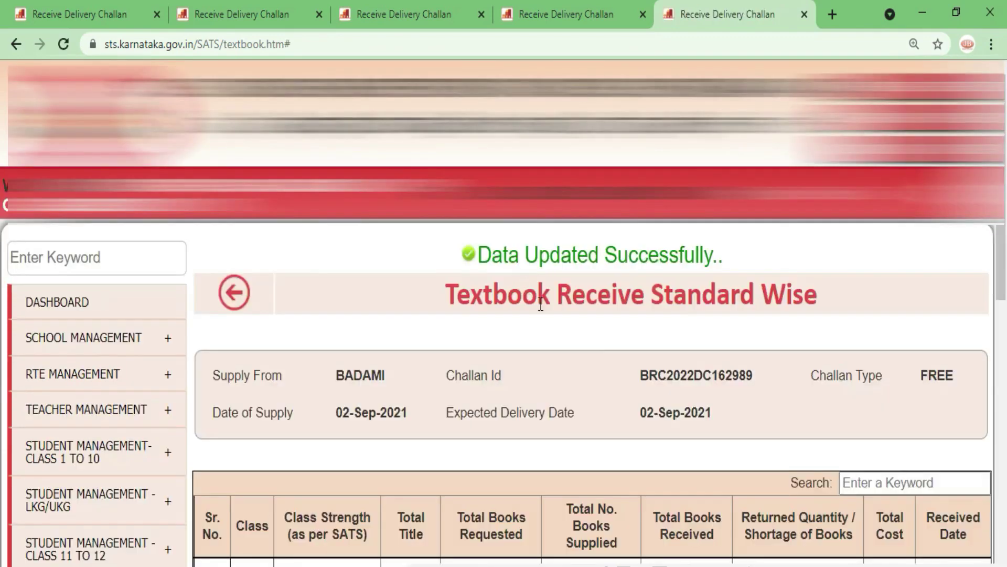
# Check the received totals for all three classes and make the final submission of the challan receipt.
pyautogui.scroll(-4, 587, 333)
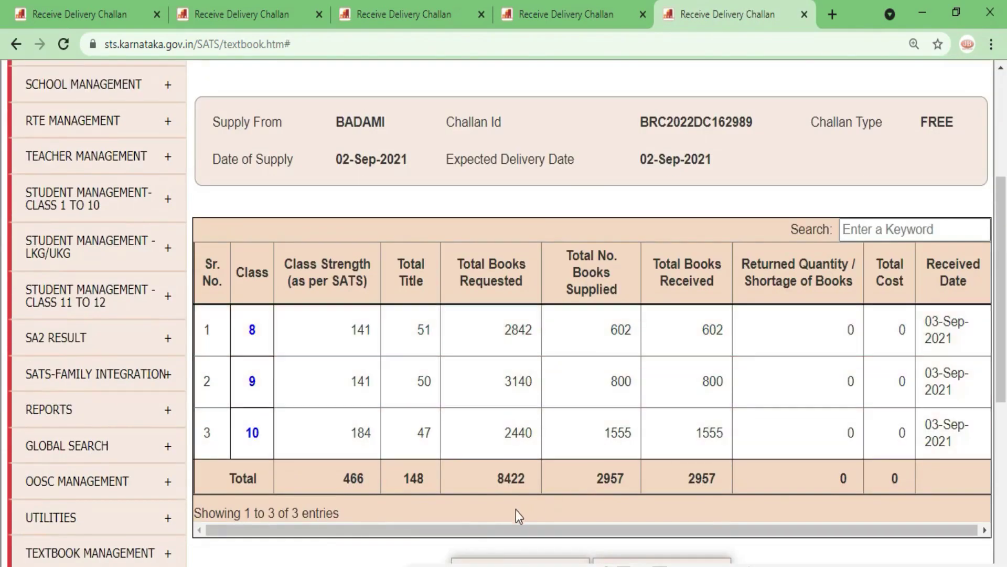
pyautogui.scroll(-4, 716, 392)
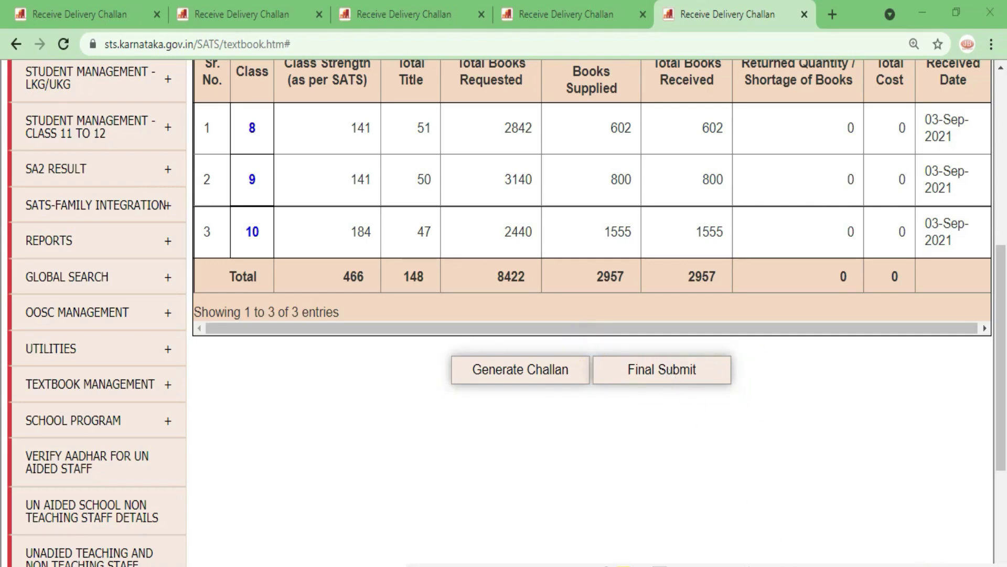
pyautogui.click(674, 371)
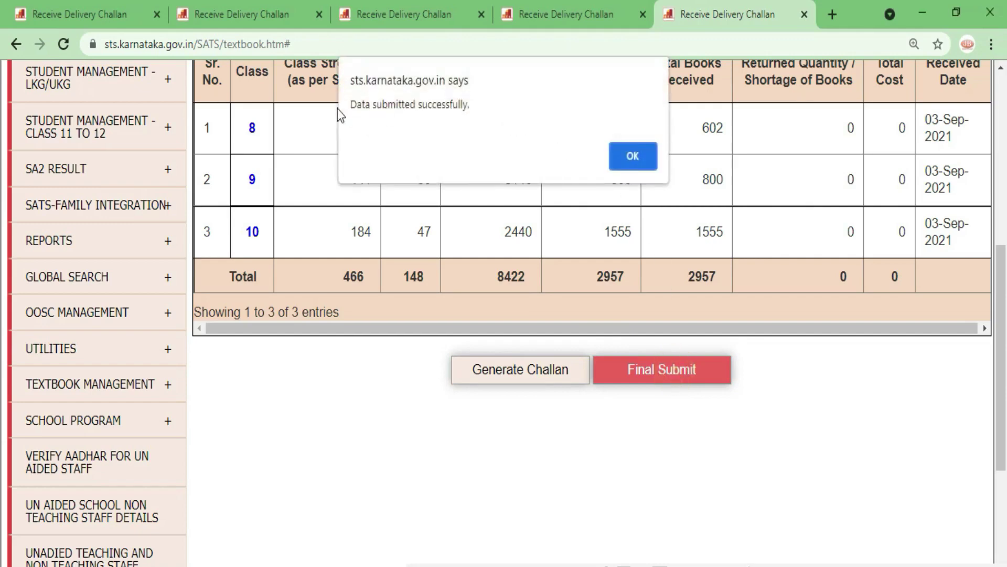
pyautogui.click(633, 156)
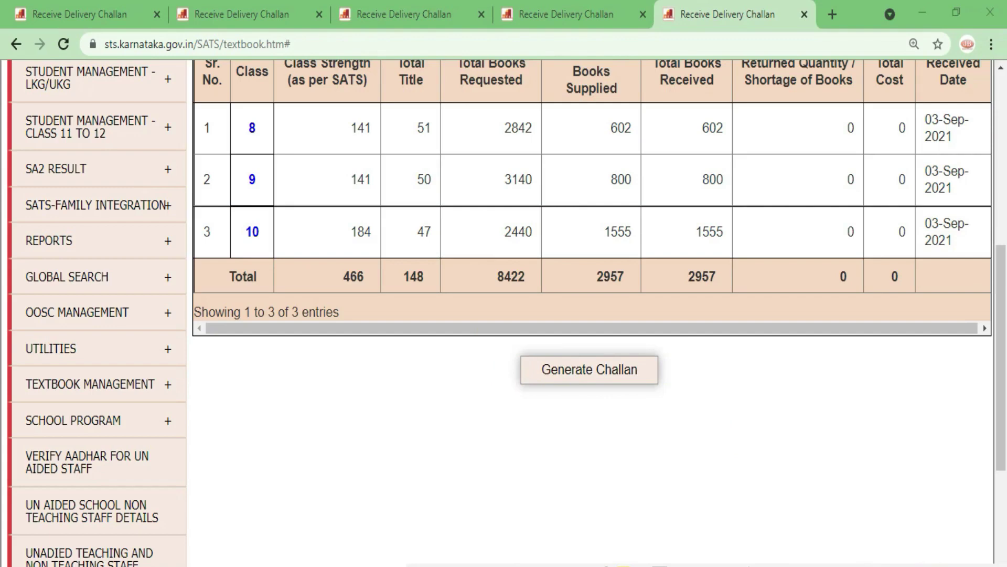
# Generate the challan's acknowledgement PDF and examine its title-wise quantities, costs and signature sections across both pages.
pyautogui.click(618, 376)
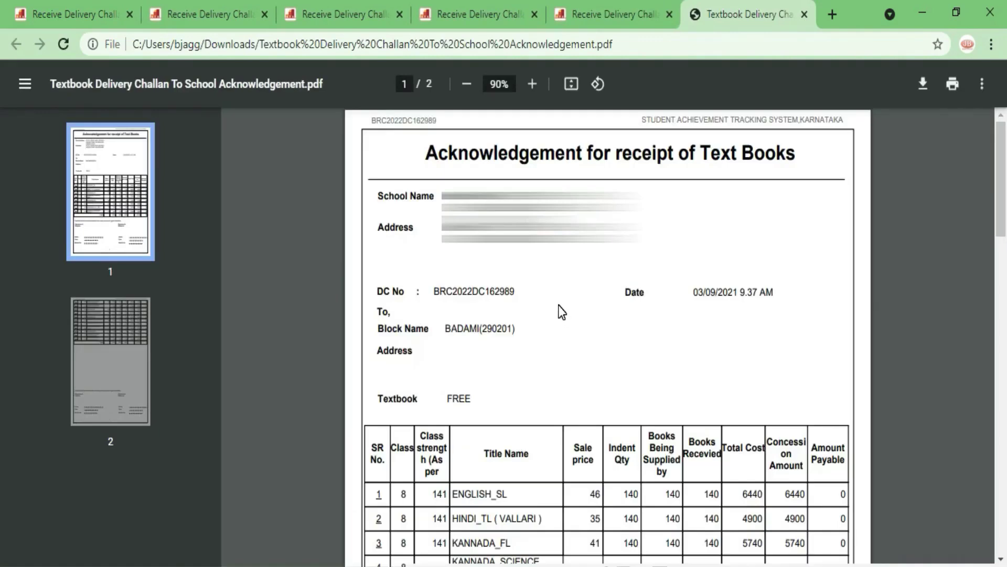
pyautogui.scroll(-5, 562, 312)
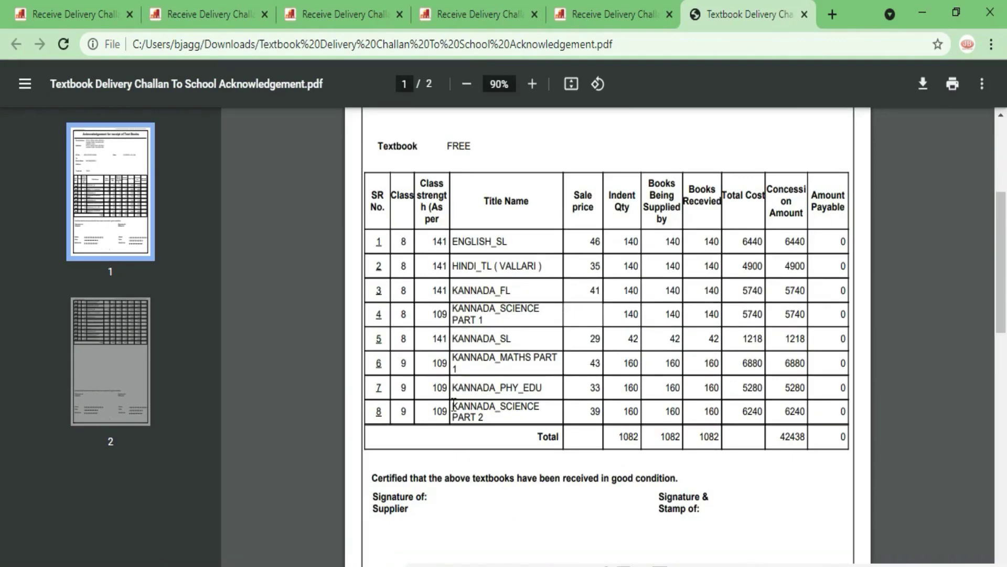
pyautogui.scroll(-3, 454, 404)
pyautogui.scroll(-6, 454, 404)
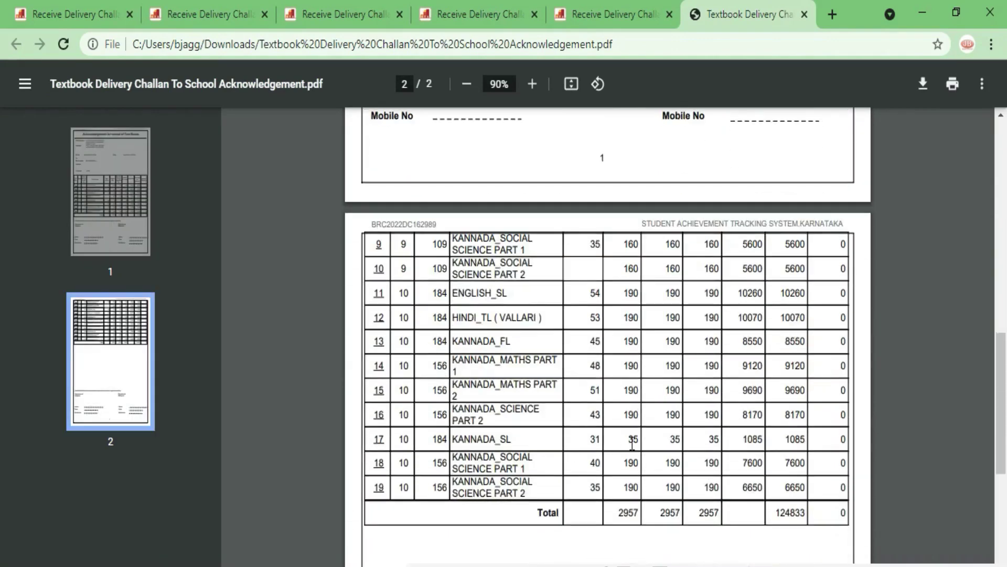
pyautogui.scroll(-2, 634, 449)
pyautogui.scroll(15, 635, 451)
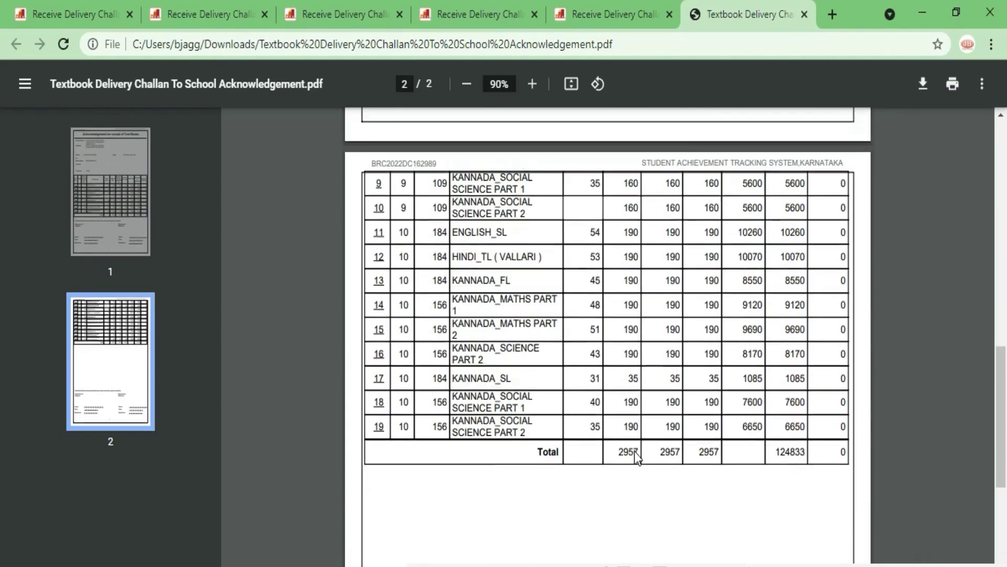
pyautogui.scroll(1, 648, 484)
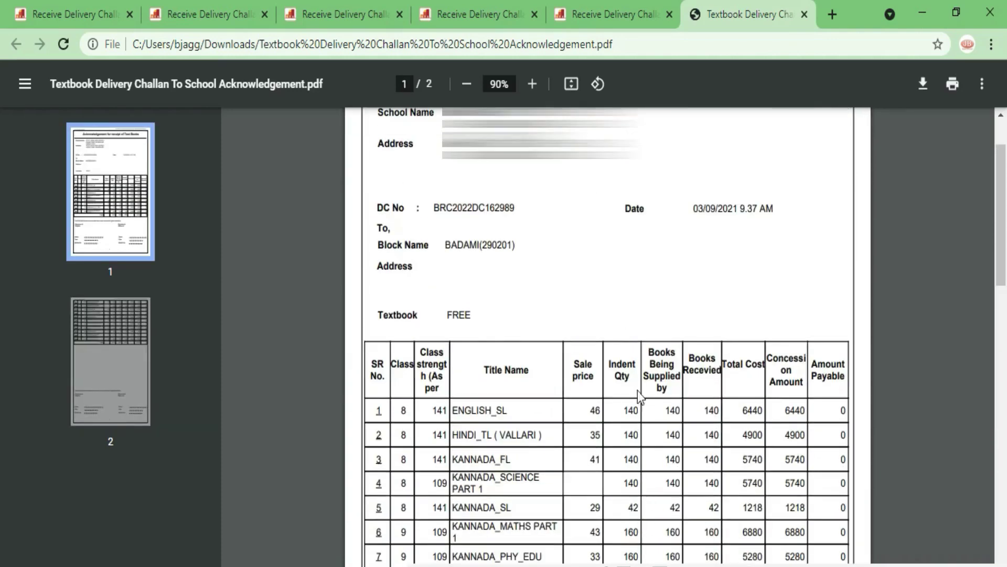
# Compare the indented, supplied and received quantities of each title in the acknowledgement PDF, continuing through the totals on page 2.
pyautogui.moveTo(613, 357); pyautogui.dragTo(629, 389)
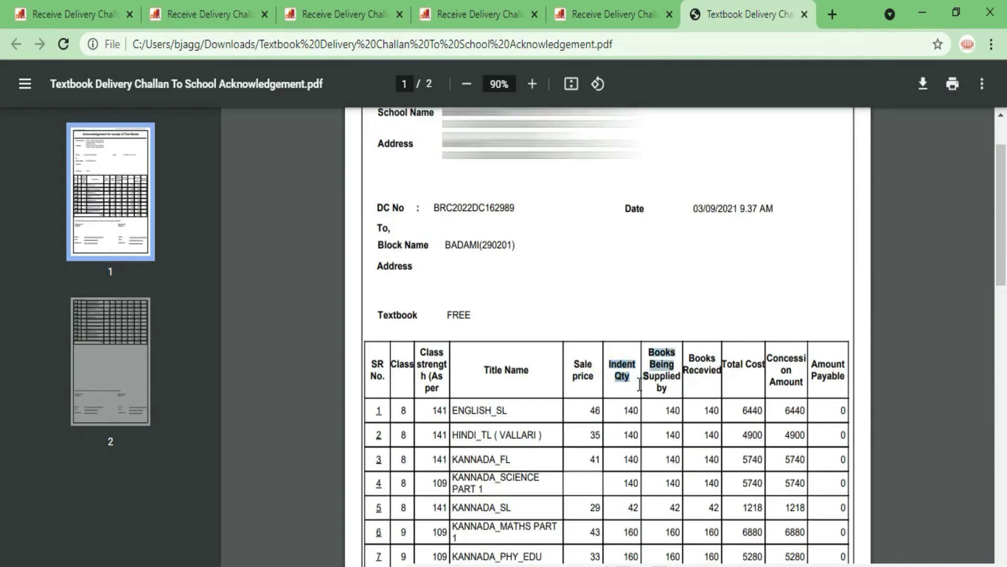
pyautogui.click(626, 387)
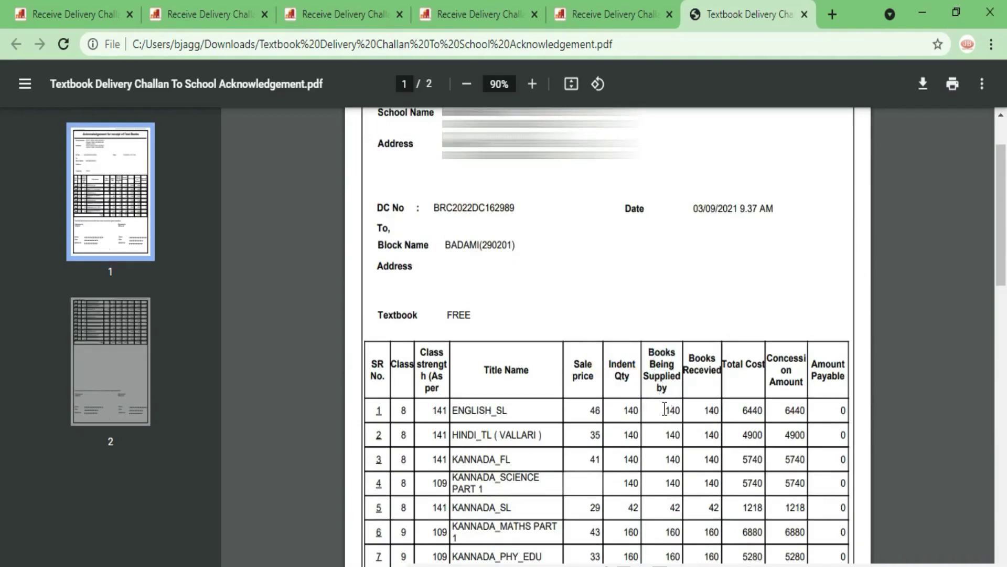
pyautogui.scroll(-2, 669, 412)
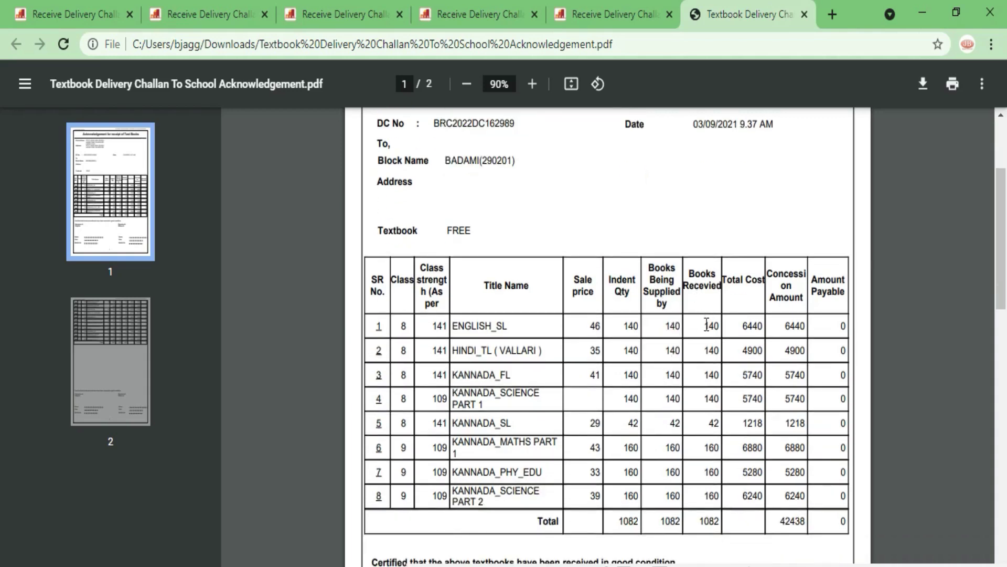
pyautogui.moveTo(709, 330); pyautogui.dragTo(716, 496)
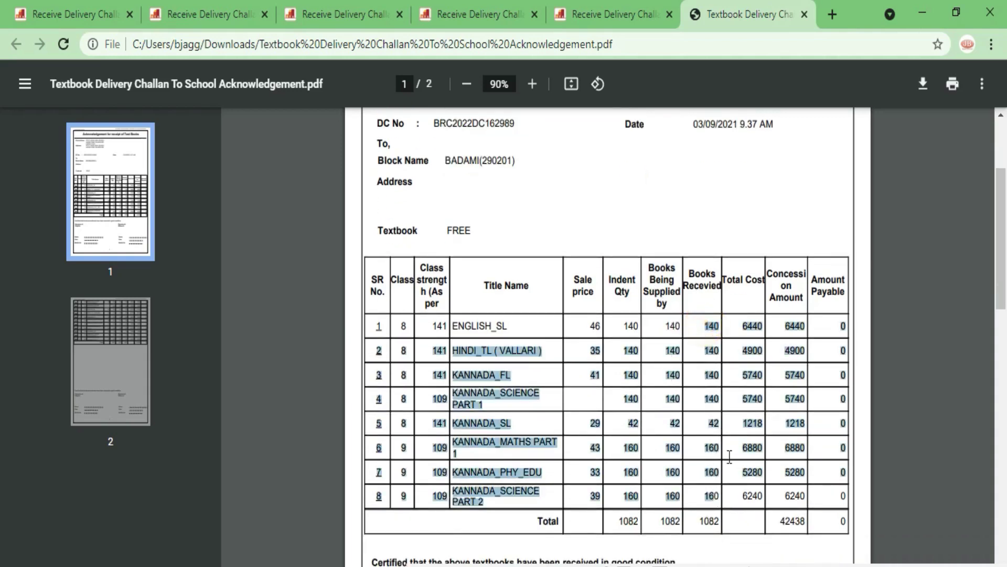
pyautogui.click(716, 356)
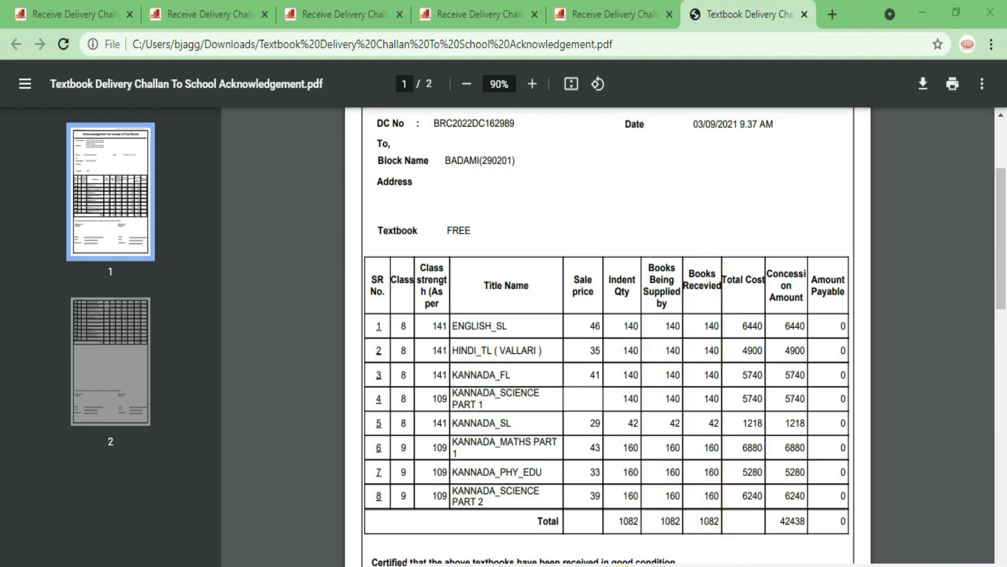
pyautogui.scroll(-15, 762, 426)
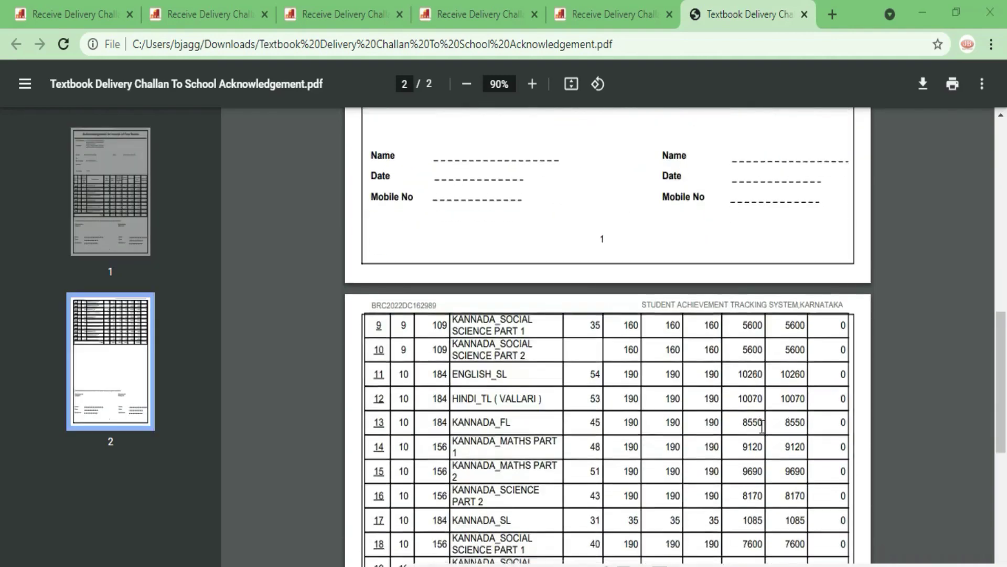
pyautogui.scroll(-2, 761, 428)
pyautogui.scroll(5, 755, 430)
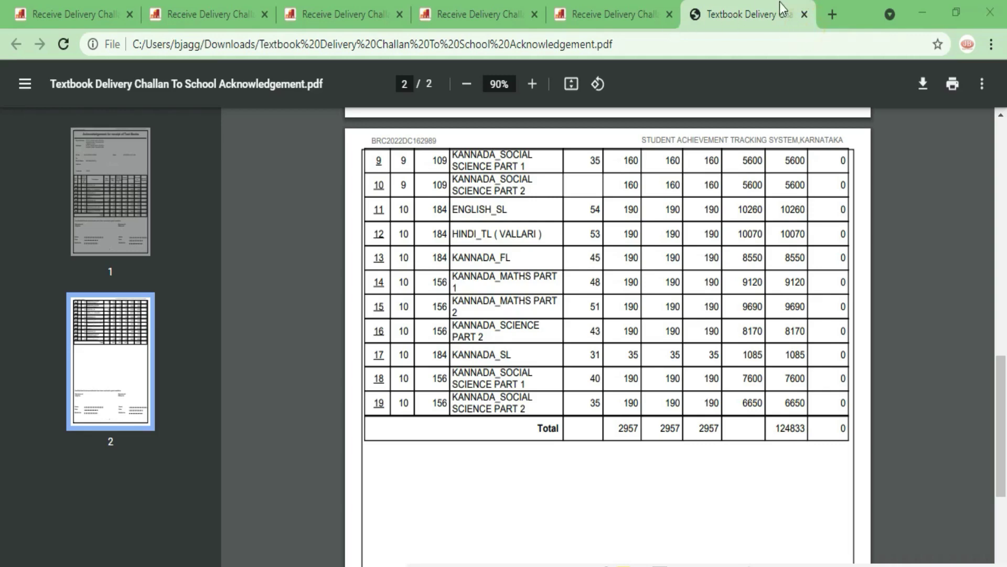
# Close the acknowledgement PDF and the finally submitted challan page, returning to the earlier class-wise receipt page.
pyautogui.click(804, 16)
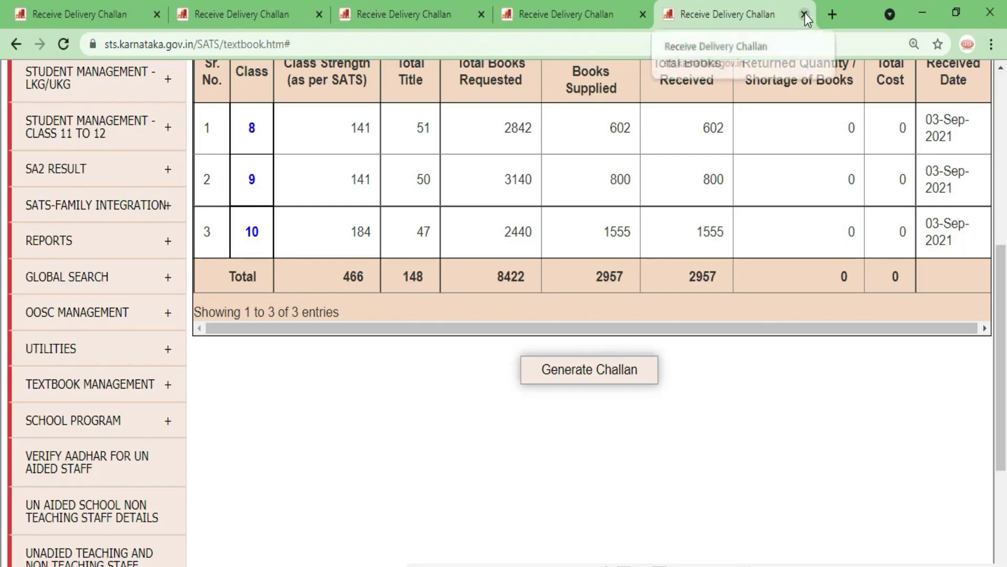
pyautogui.click(805, 13)
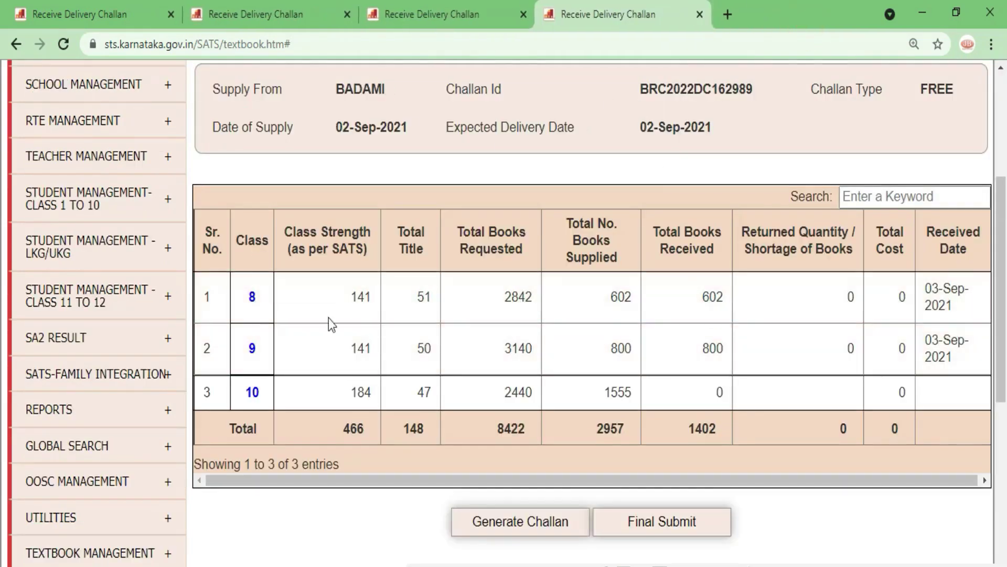